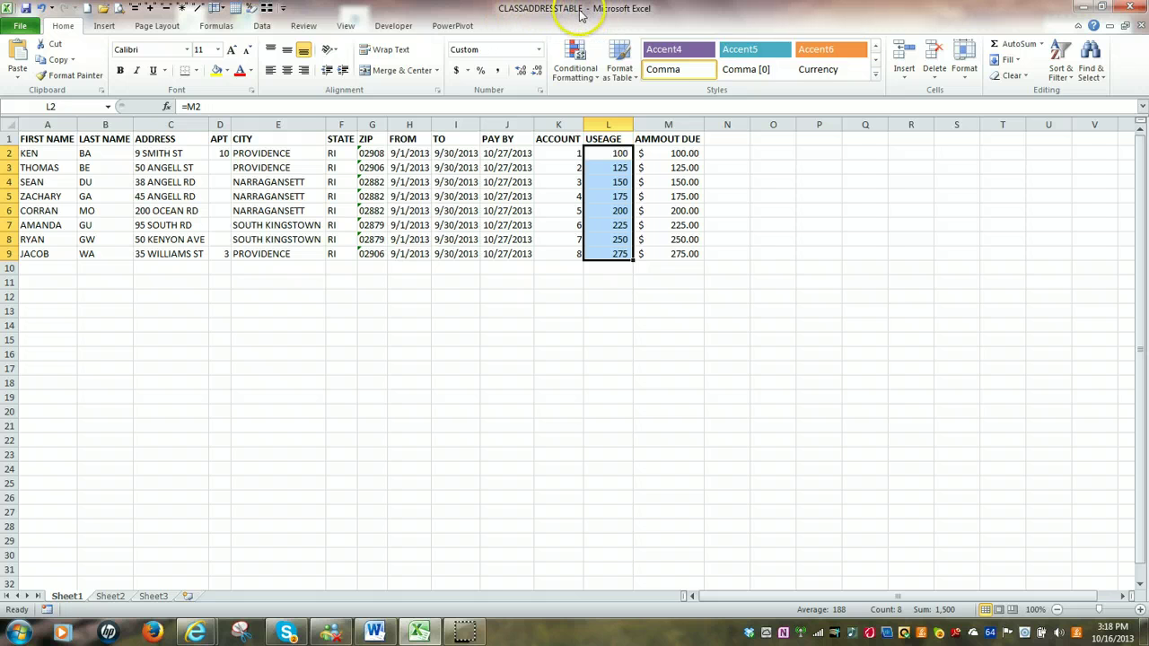
- In Excel, select the header row and each customer row of the billing table in turn
click(10, 139)
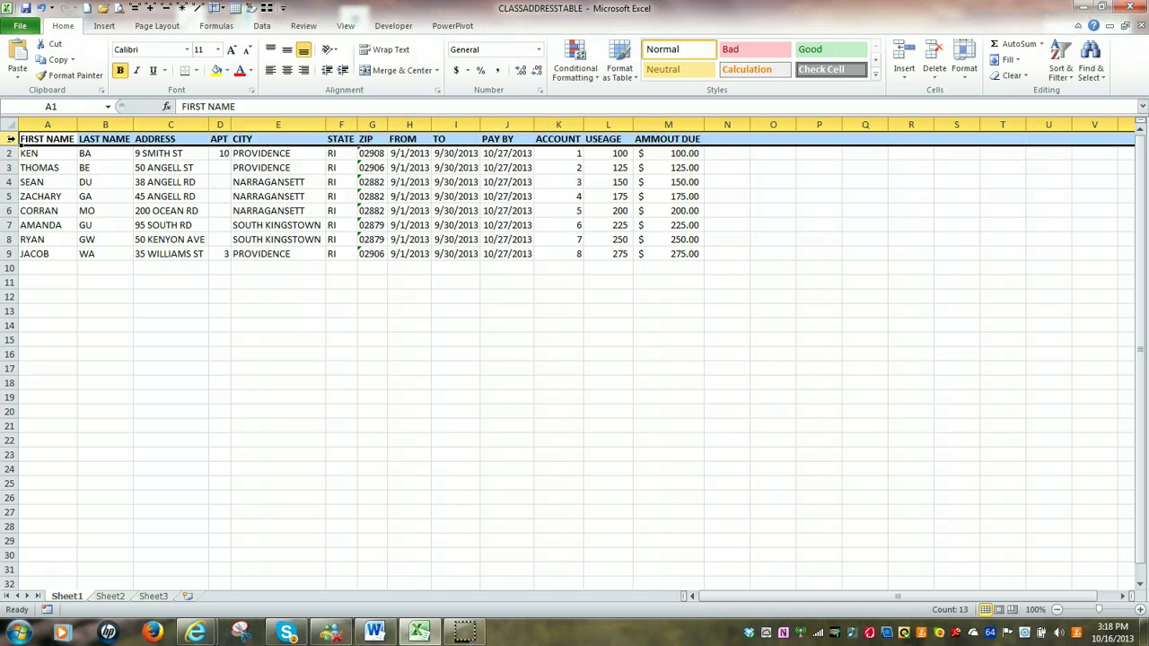
drag(9, 153, 10, 254)
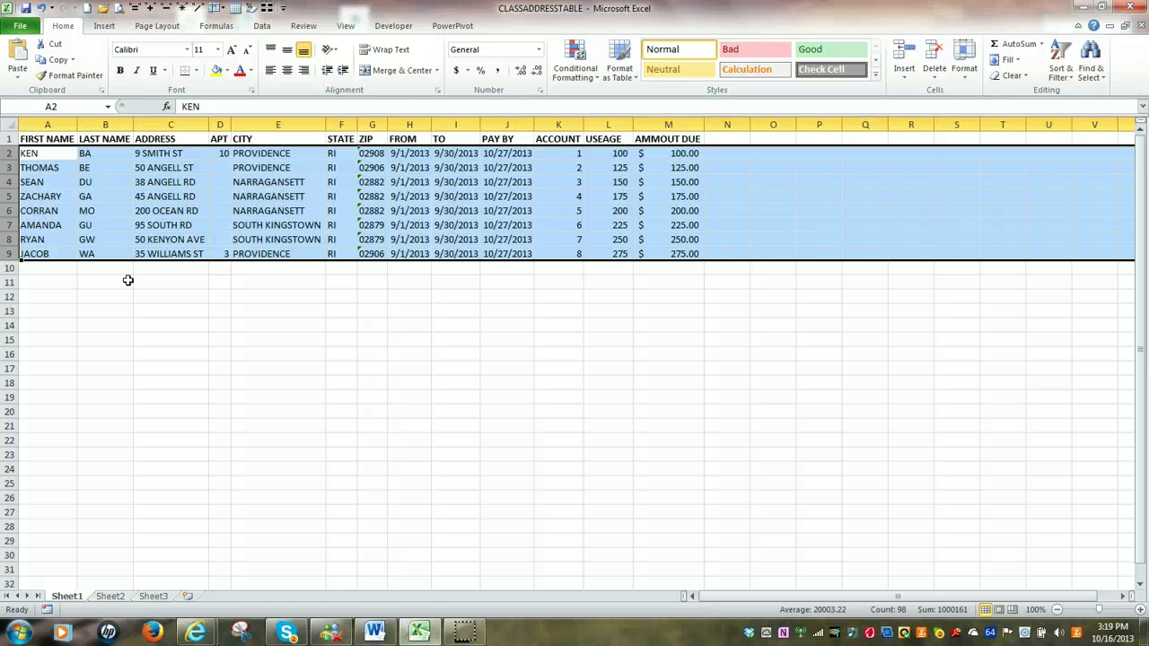
click(8, 139)
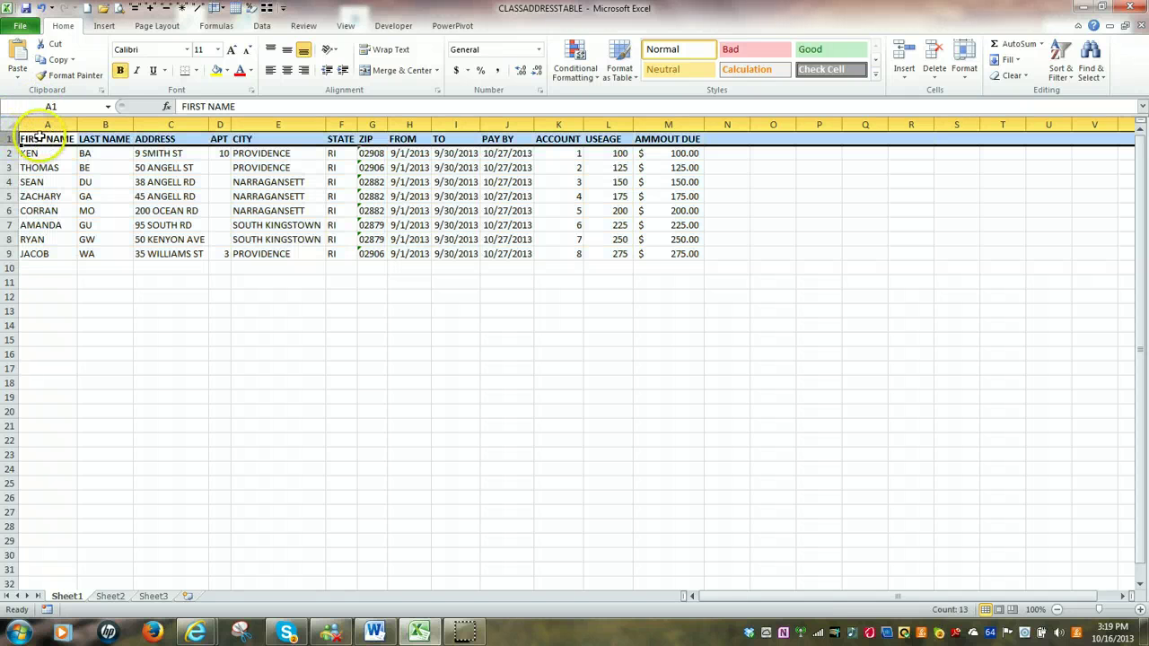
click(9, 153)
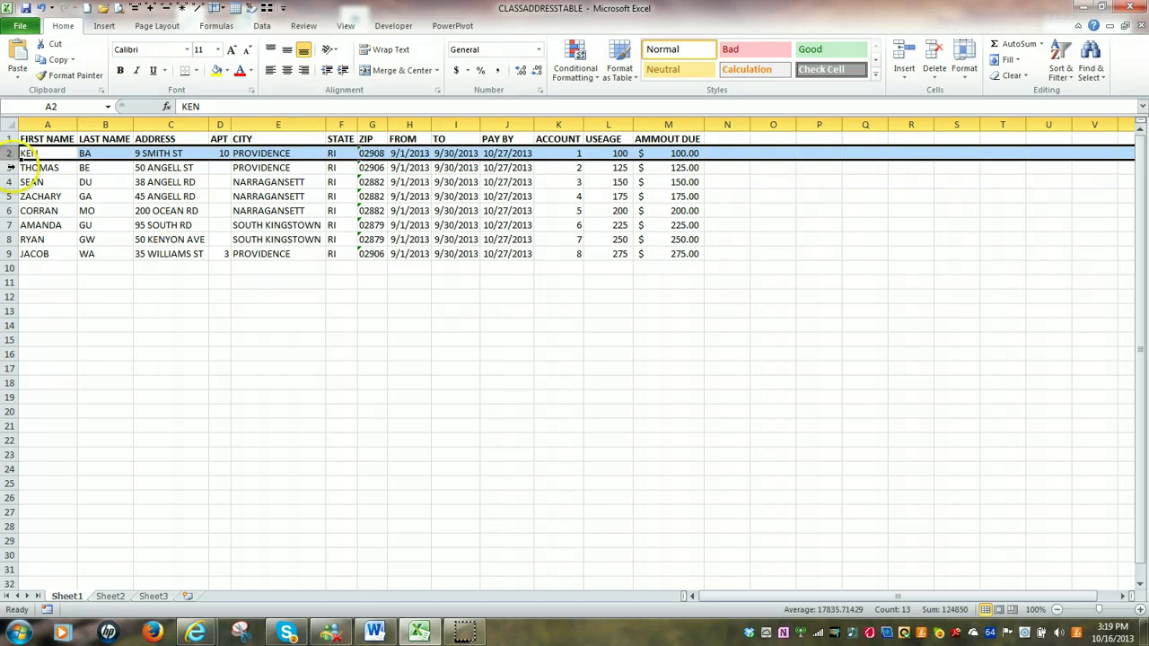
click(9, 168)
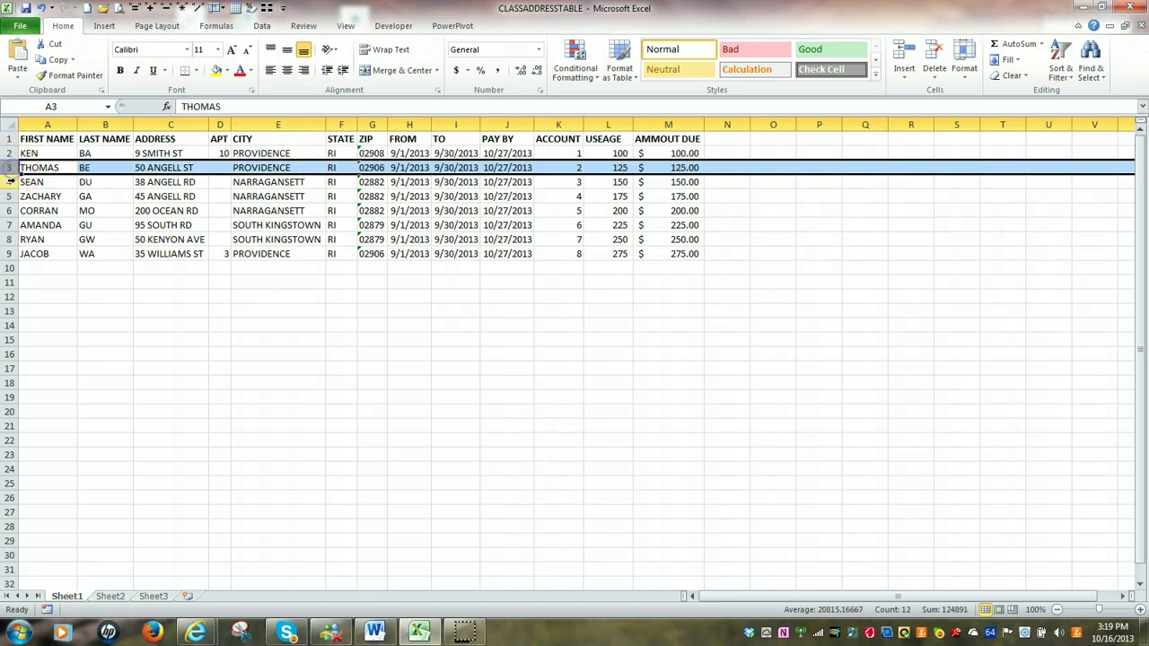
click(10, 182)
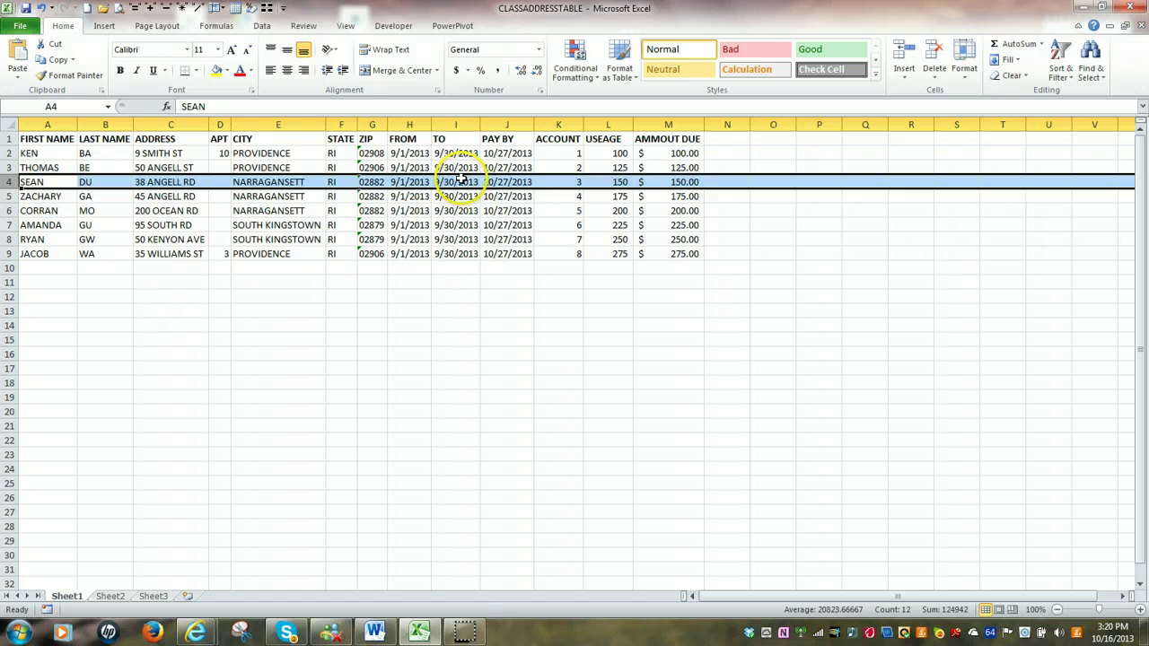
- Check row 4's PAY BY date, account number, USEAGE formula and amount due in J4–M4
click(510, 182)
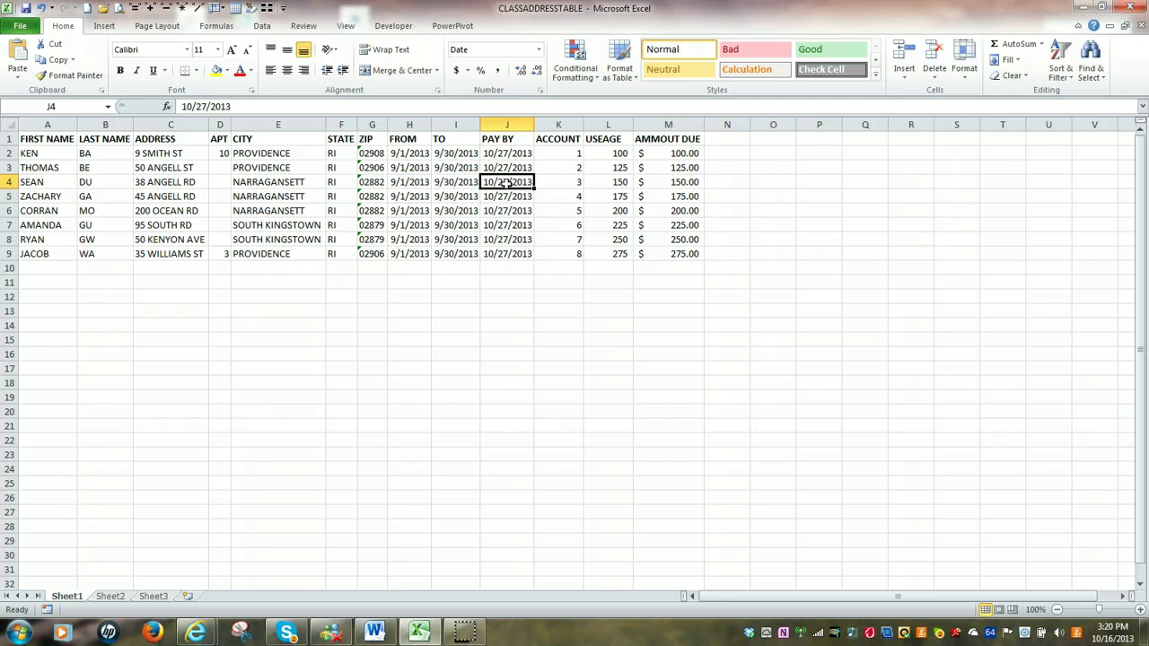
click(576, 182)
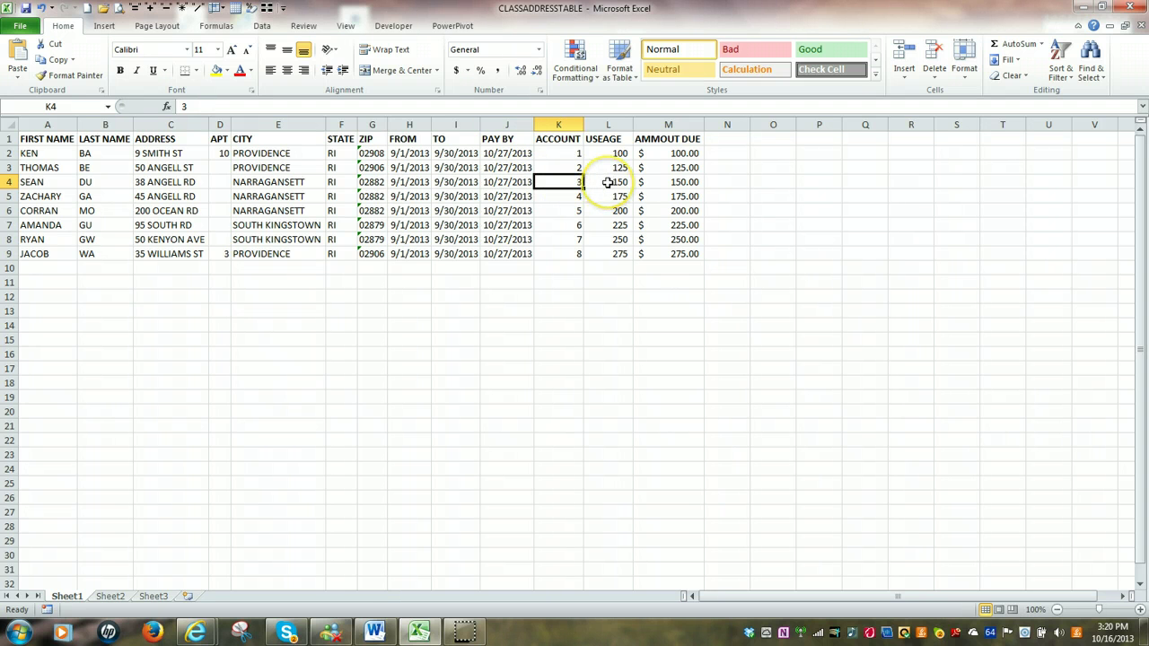
click(607, 182)
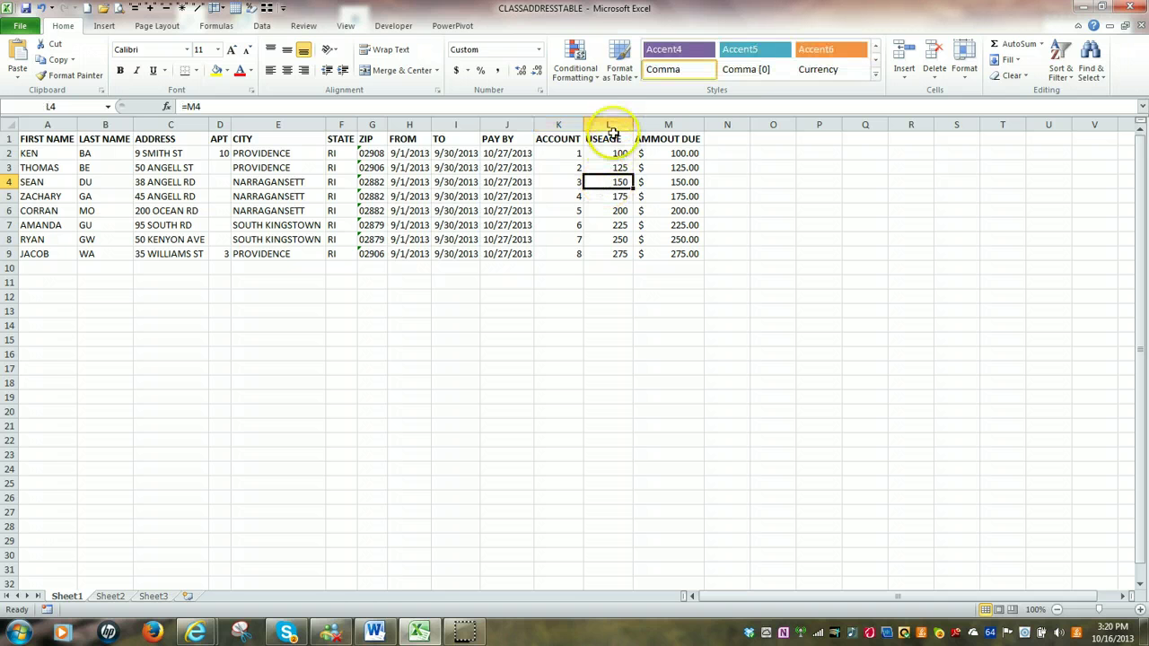
click(675, 182)
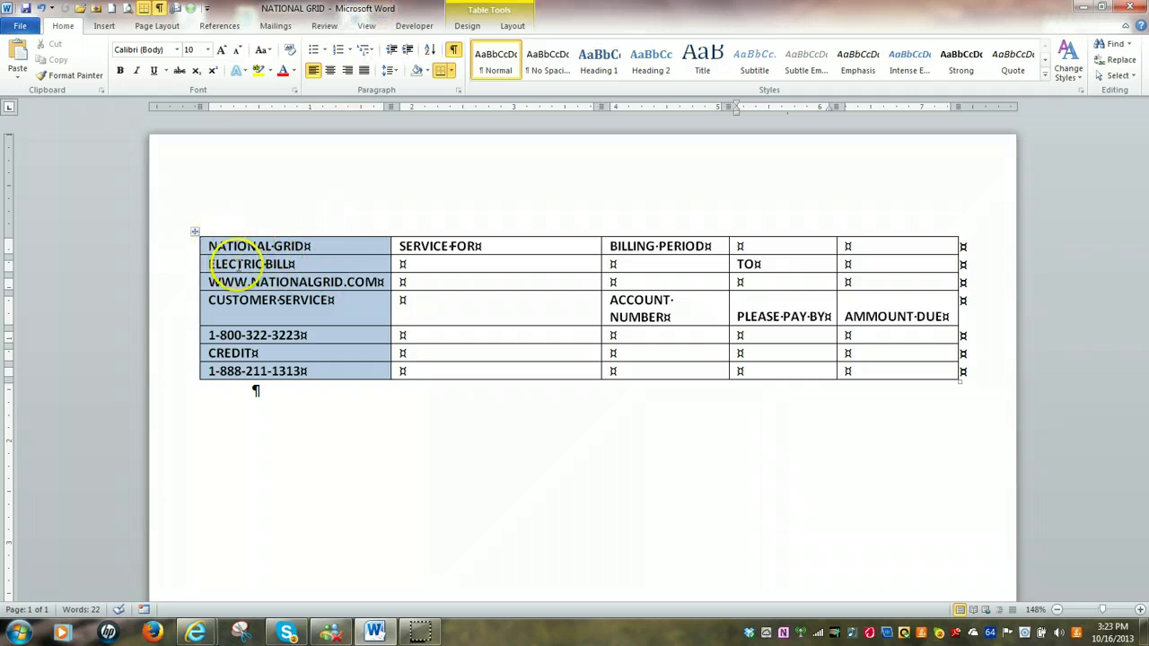
- Select the whole National Grid bill table to review it, then deselect it
click(196, 234)
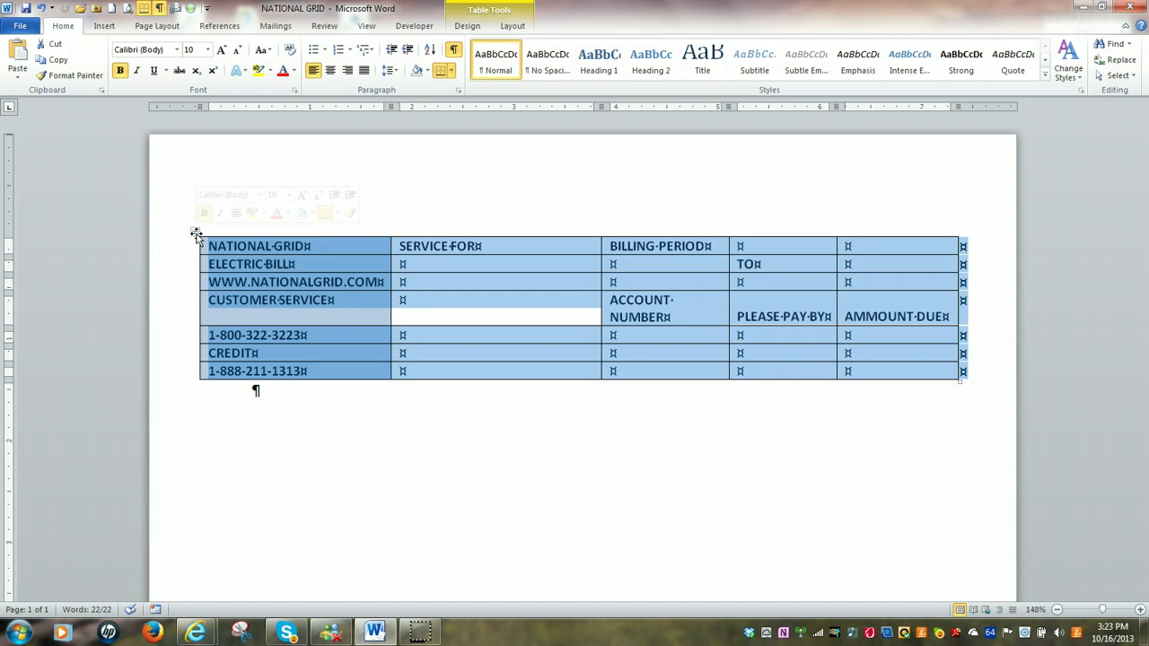
click(247, 272)
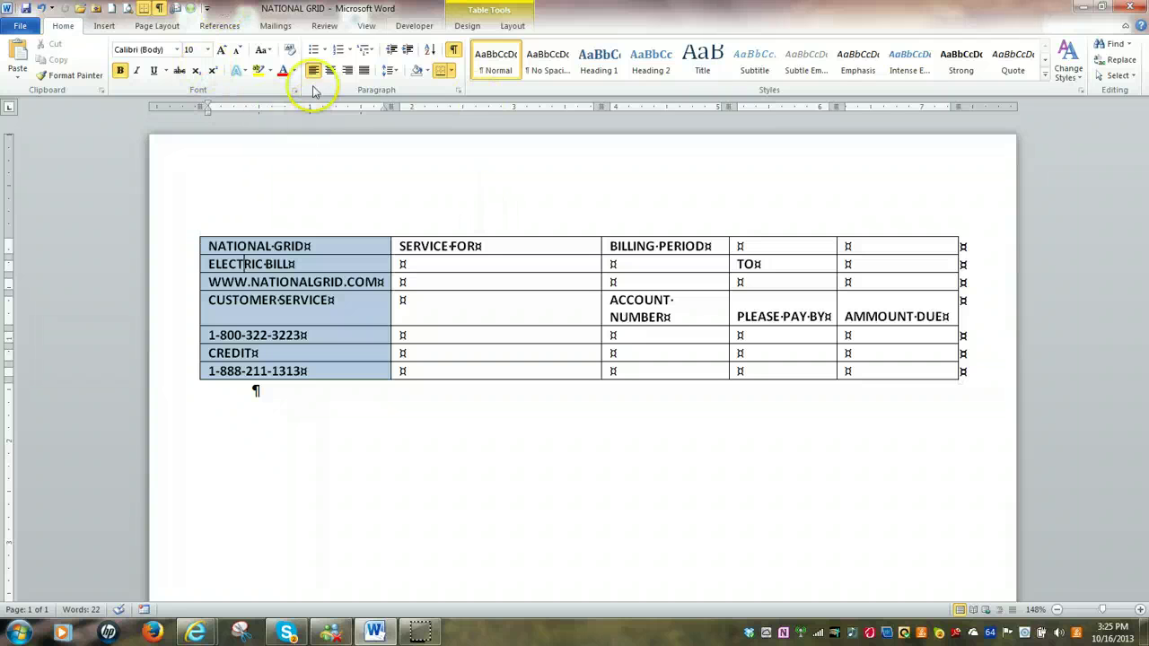
- Start a mail merge from the Mailings tab using the Normal Word Document type
click(274, 27)
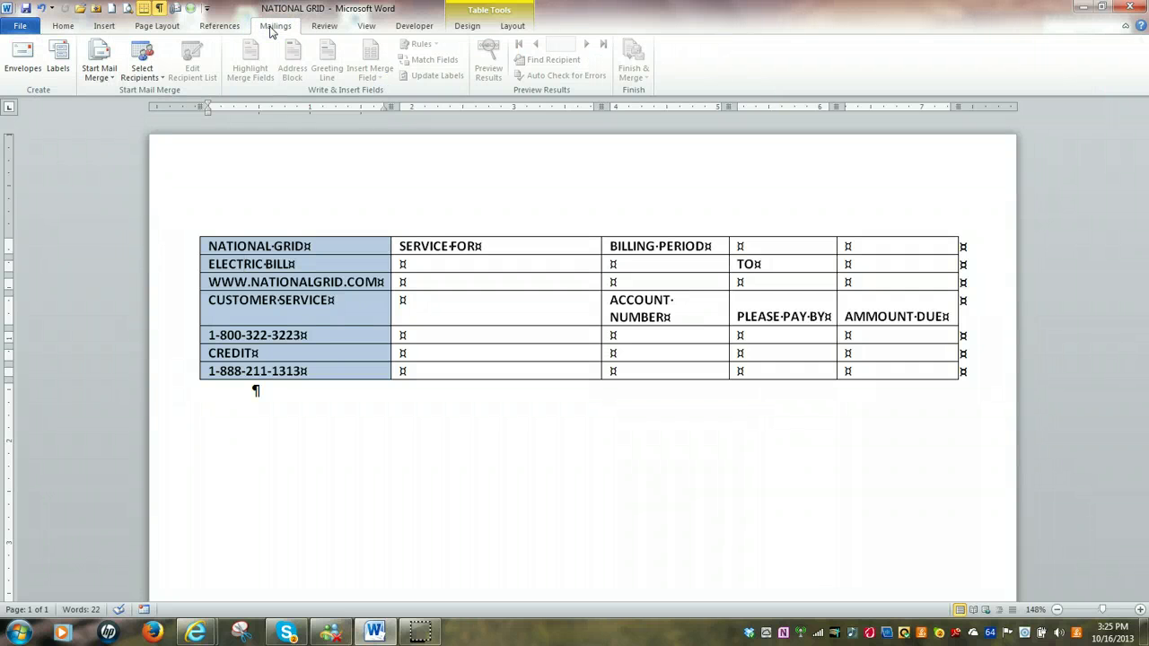
click(112, 81)
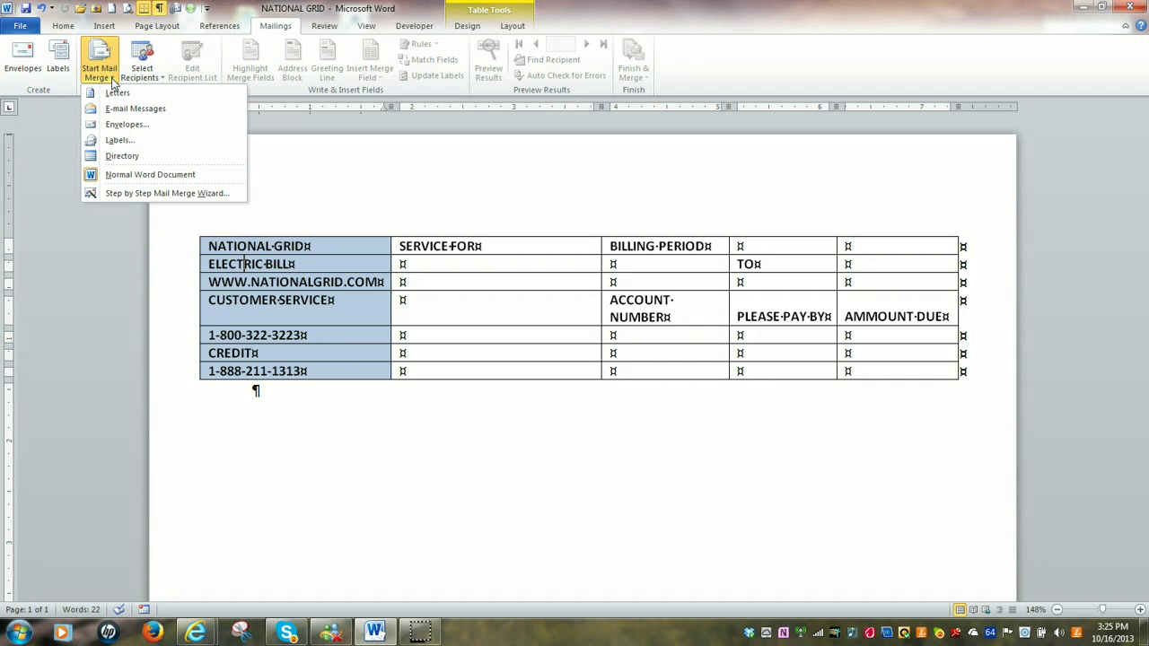
click(115, 87)
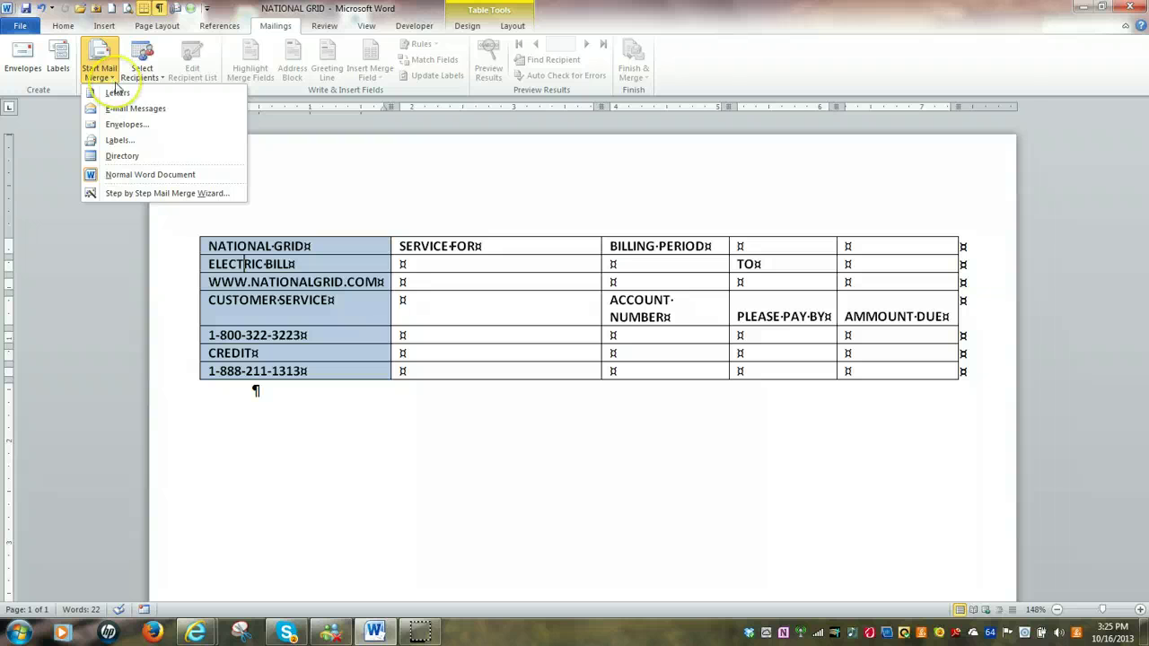
drag(117, 92, 127, 186)
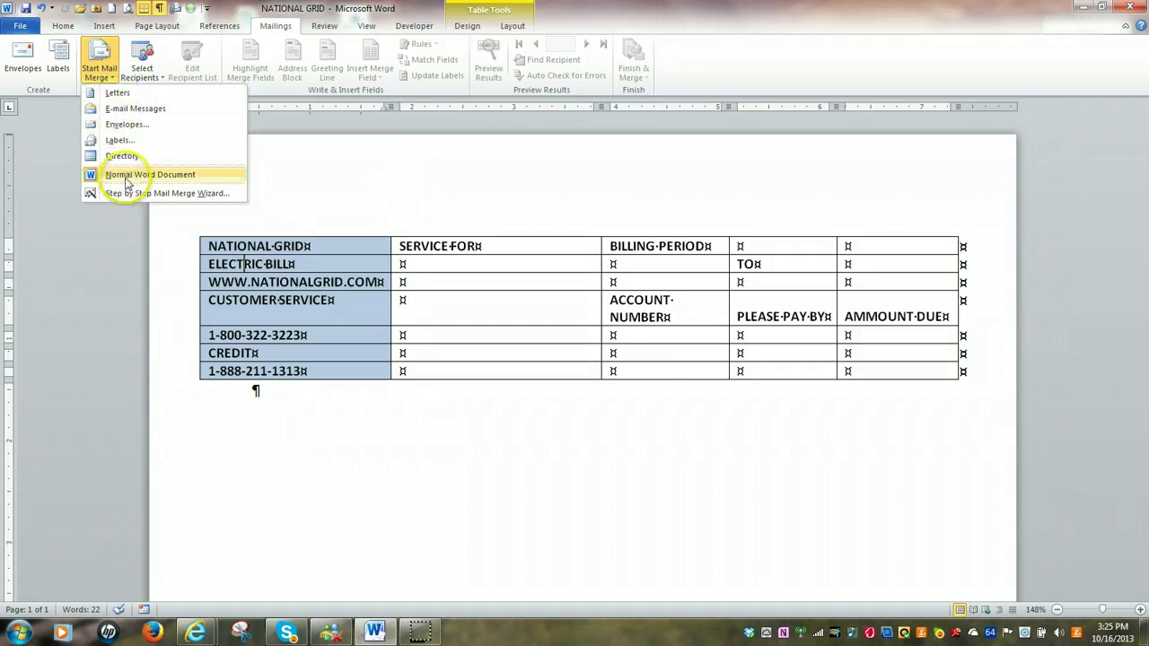
drag(127, 183, 127, 183)
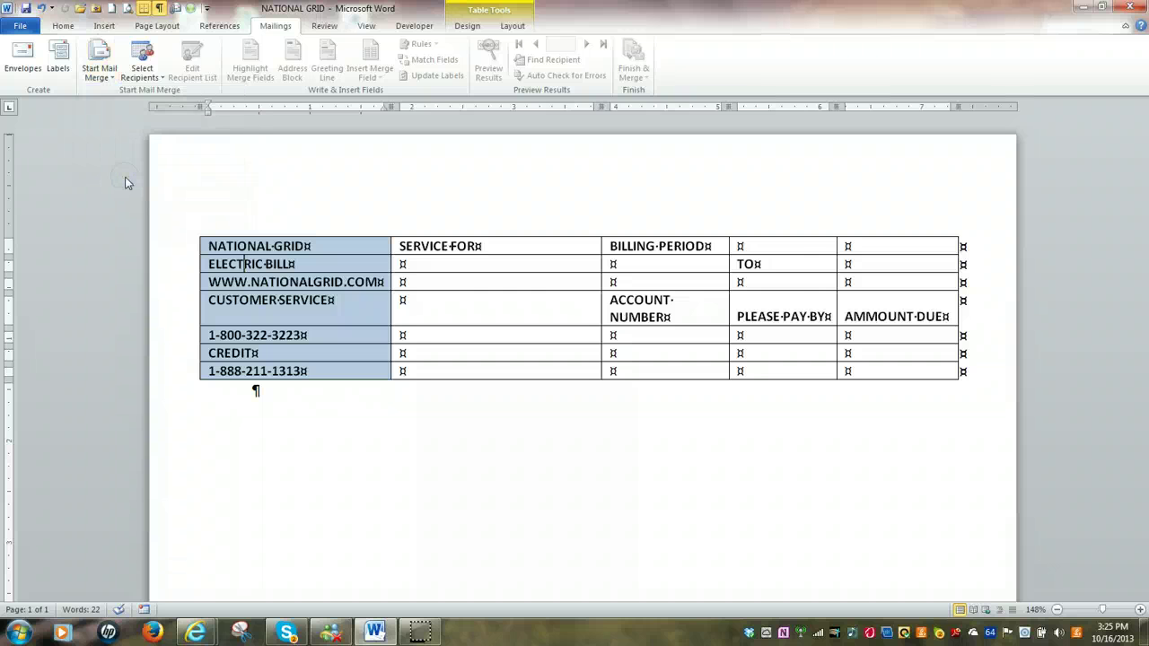
- Attach the existing CLASSADDRESSTABLE workbook as the merge's recipient list
click(162, 80)
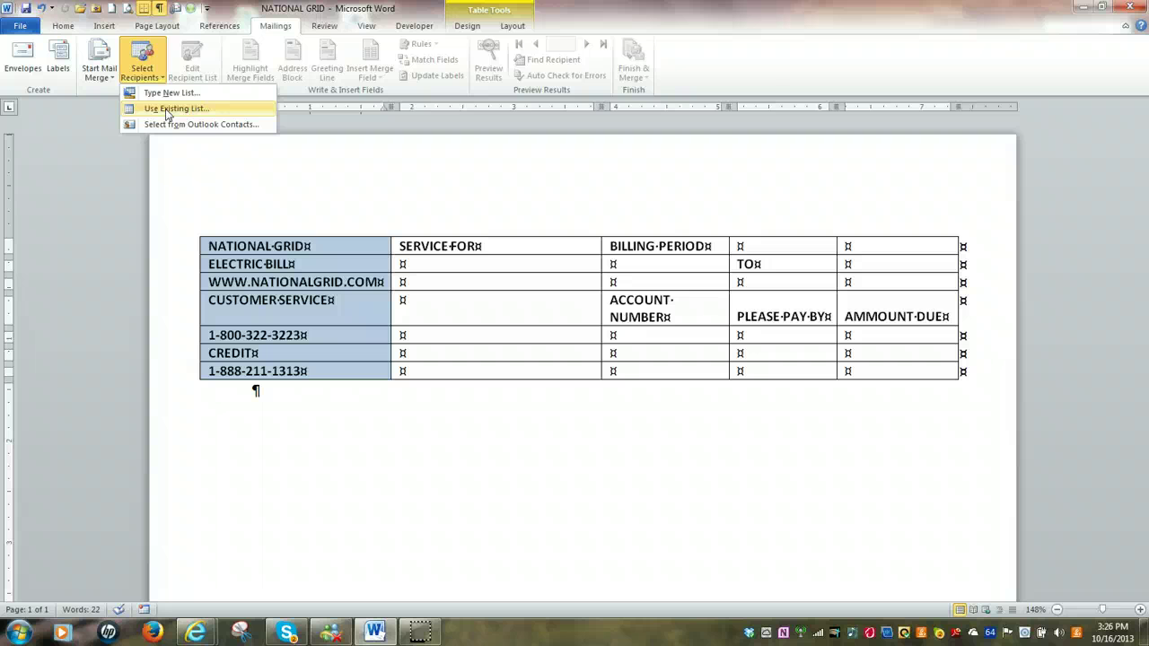
click(166, 109)
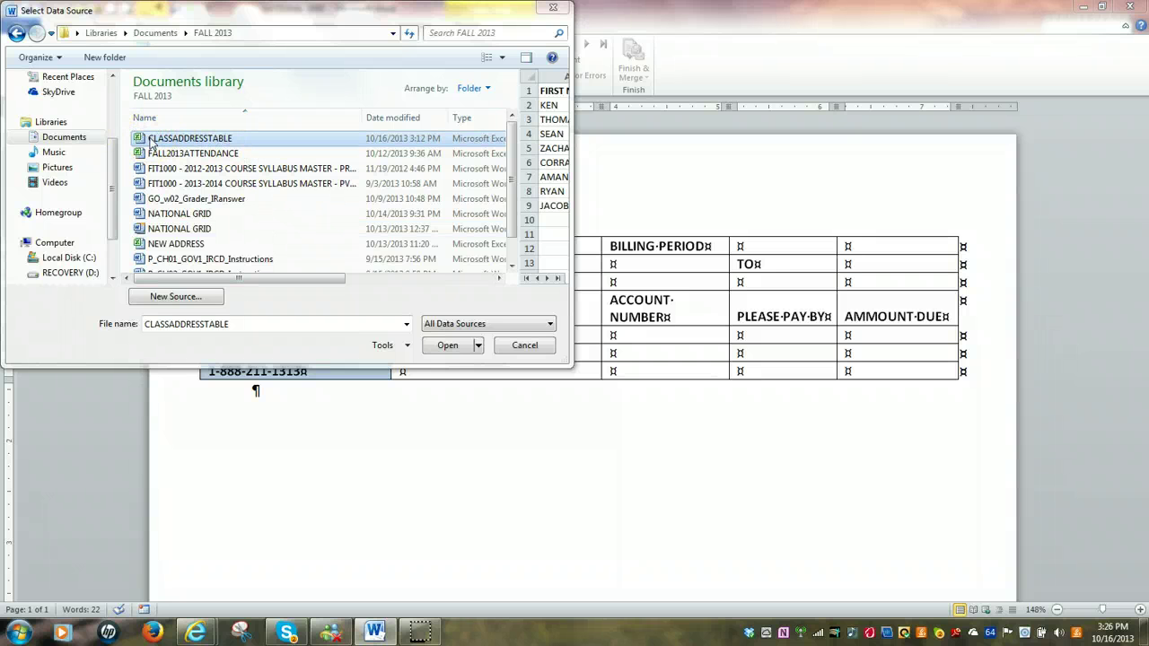
click(154, 323)
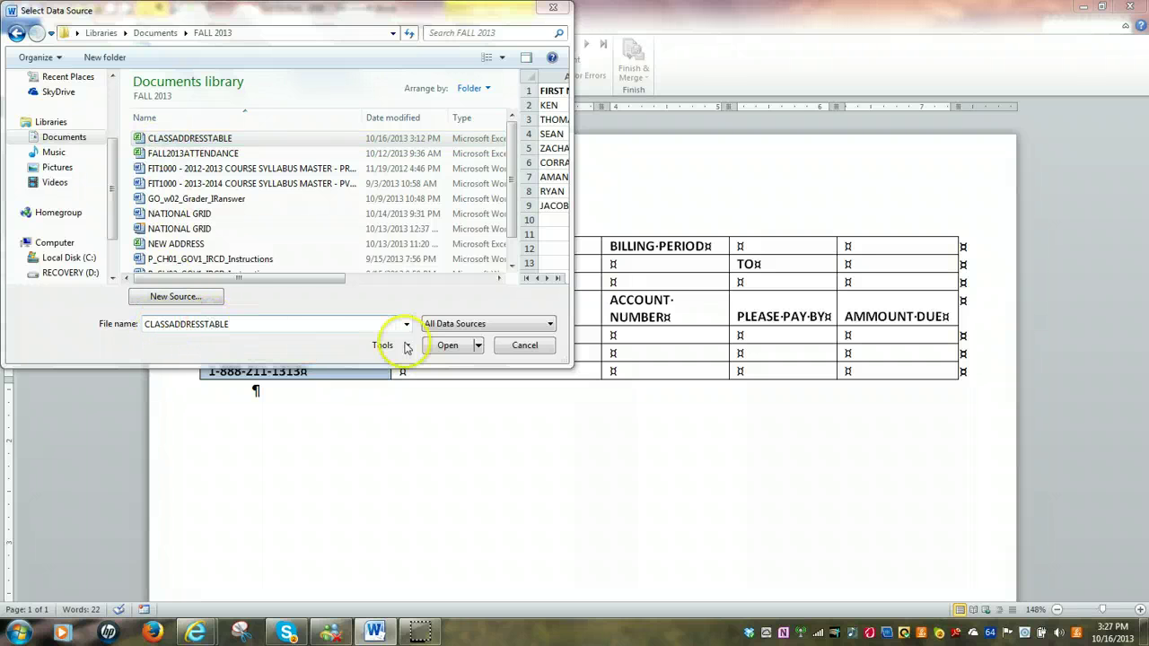
click(453, 346)
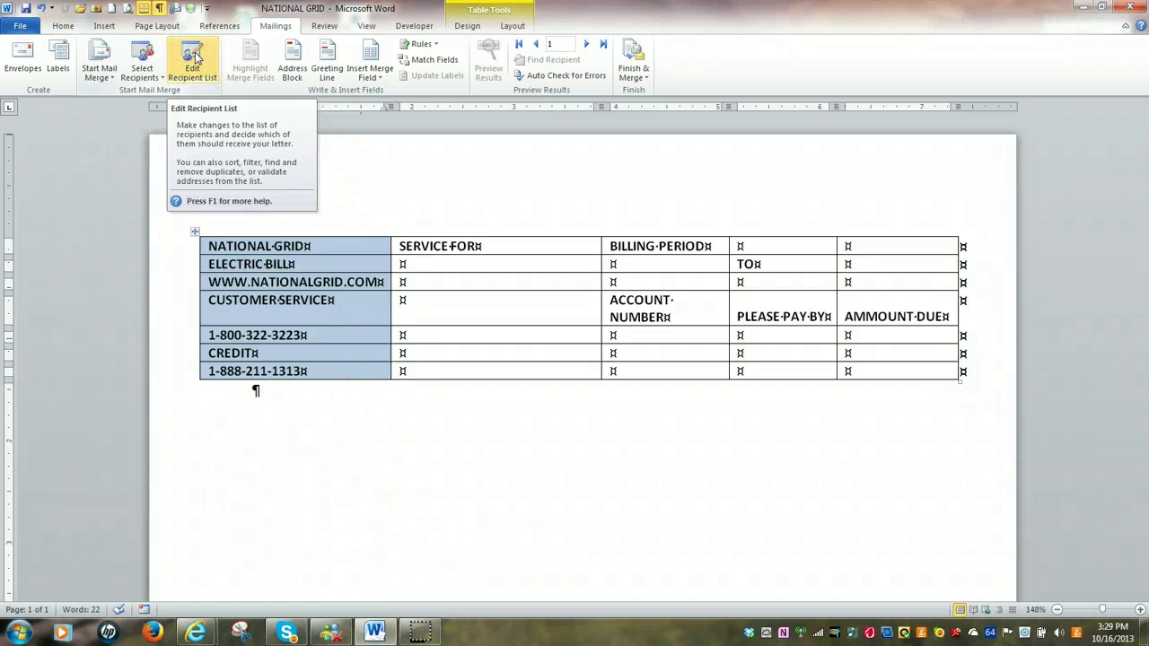
click(196, 56)
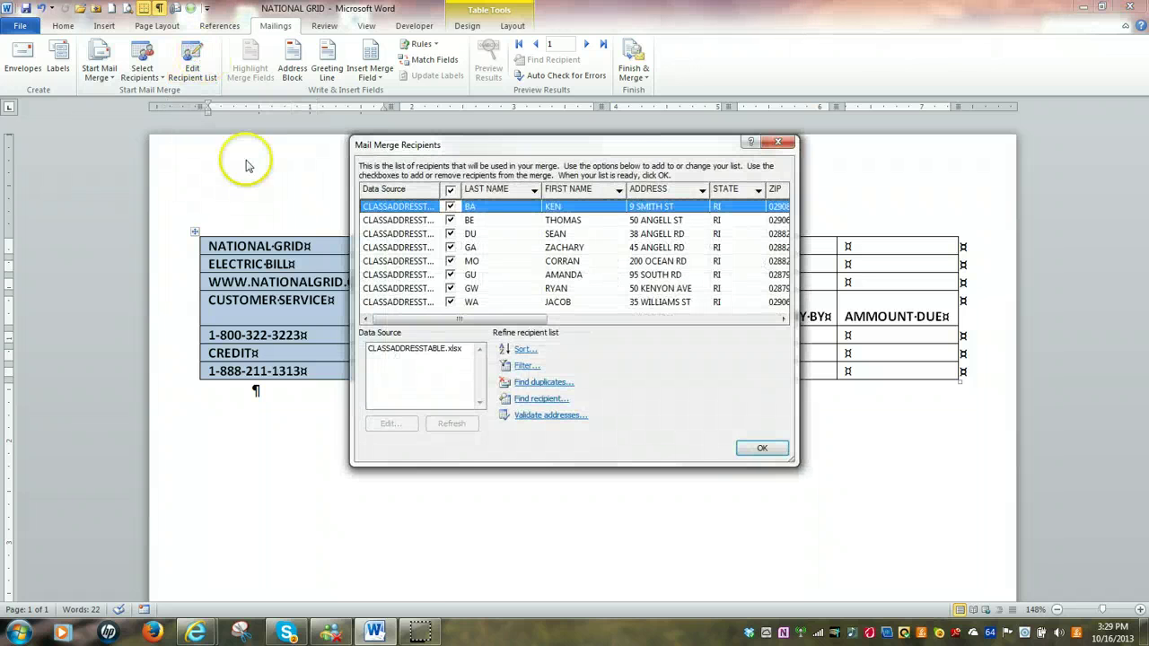
click(403, 352)
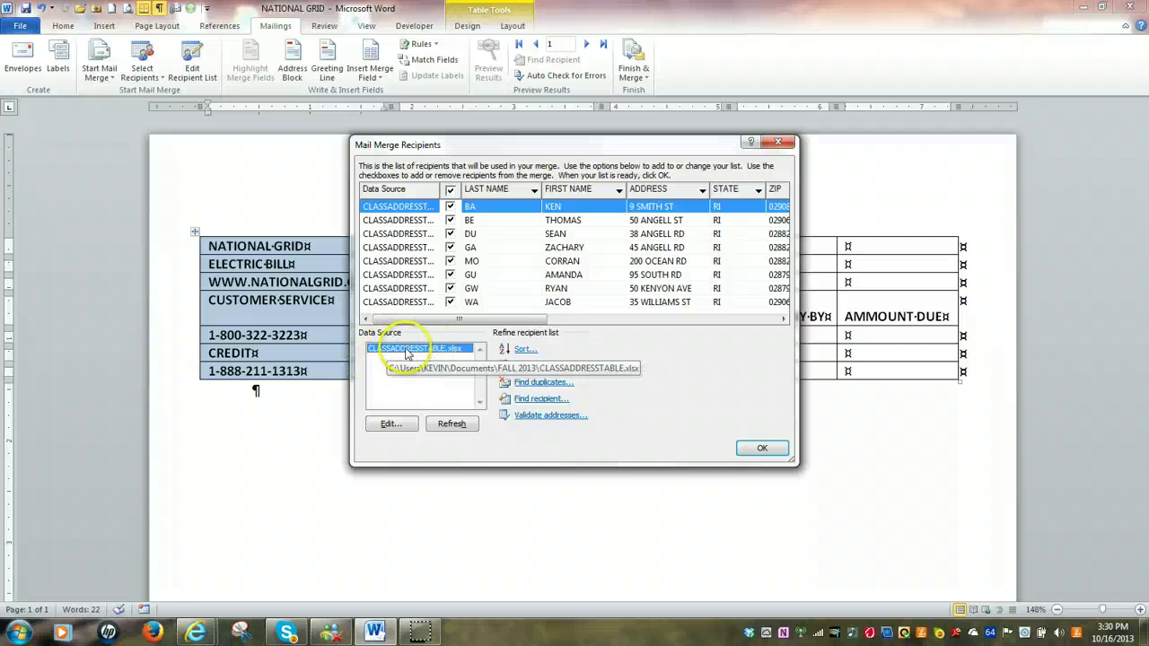
click(783, 321)
drag(784, 322, 486, 307)
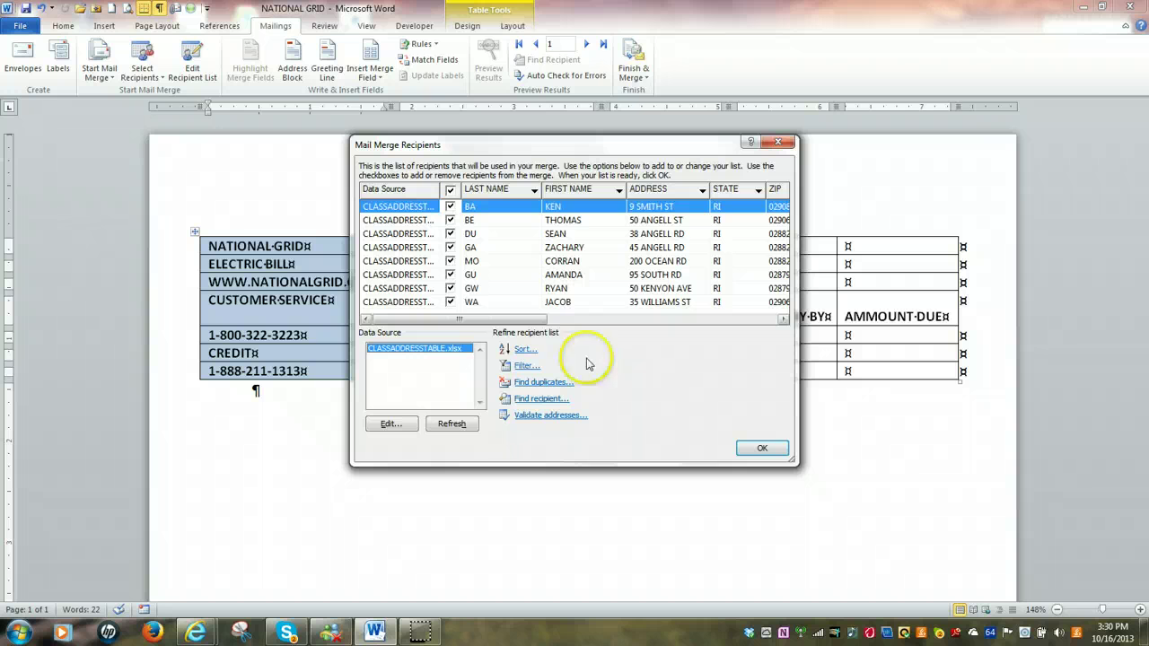
click(761, 449)
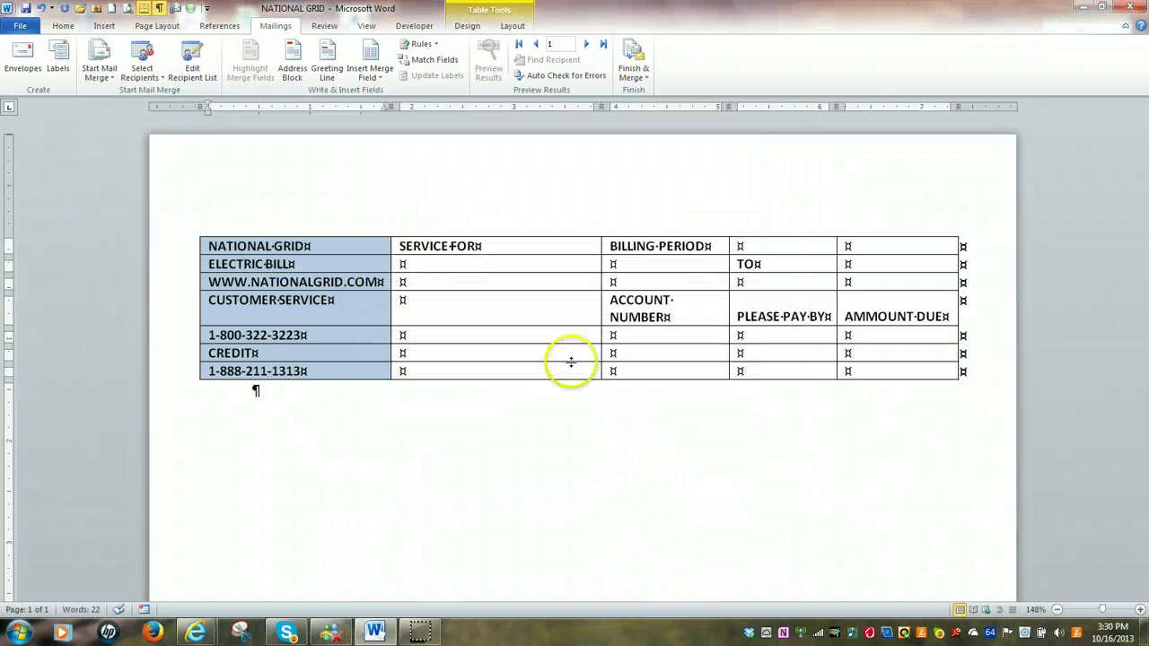
- Insert the «FIRST_NAME» and «LAST_NAME» merge fields into the cell under SERVICE FOR
click(421, 262)
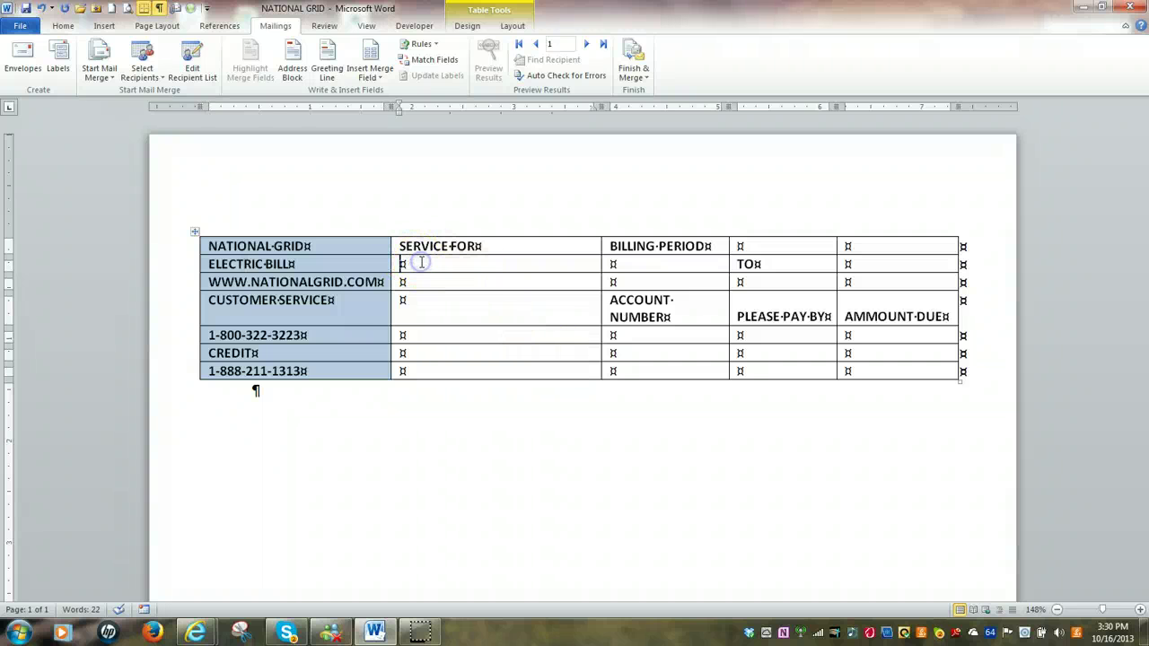
click(428, 266)
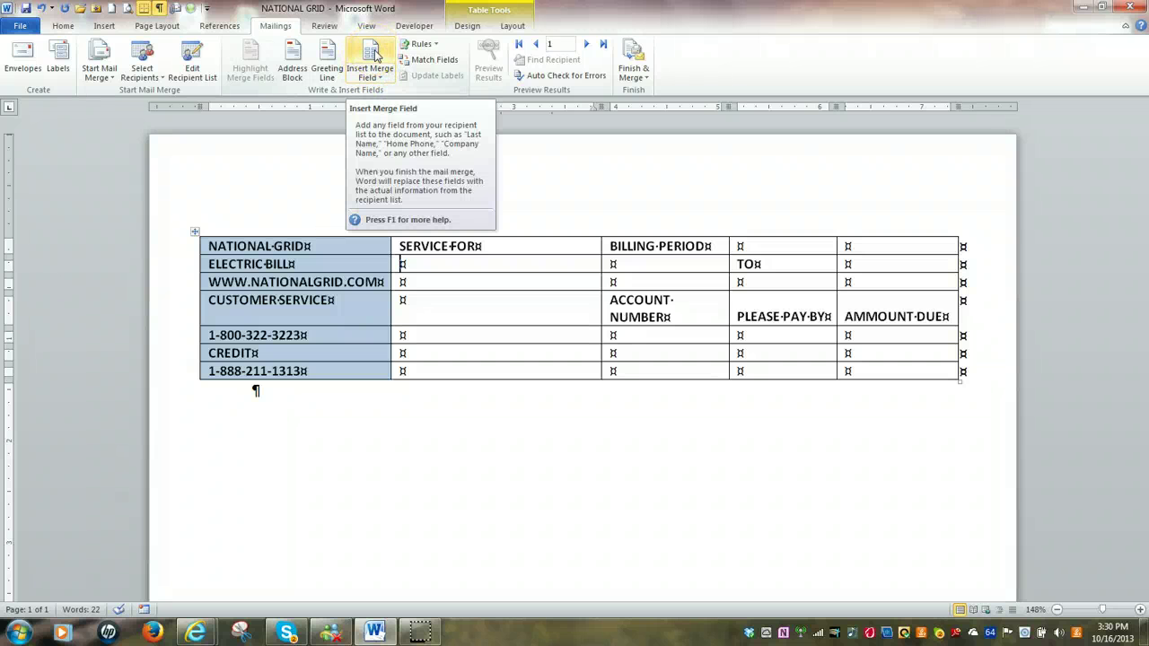
click(382, 78)
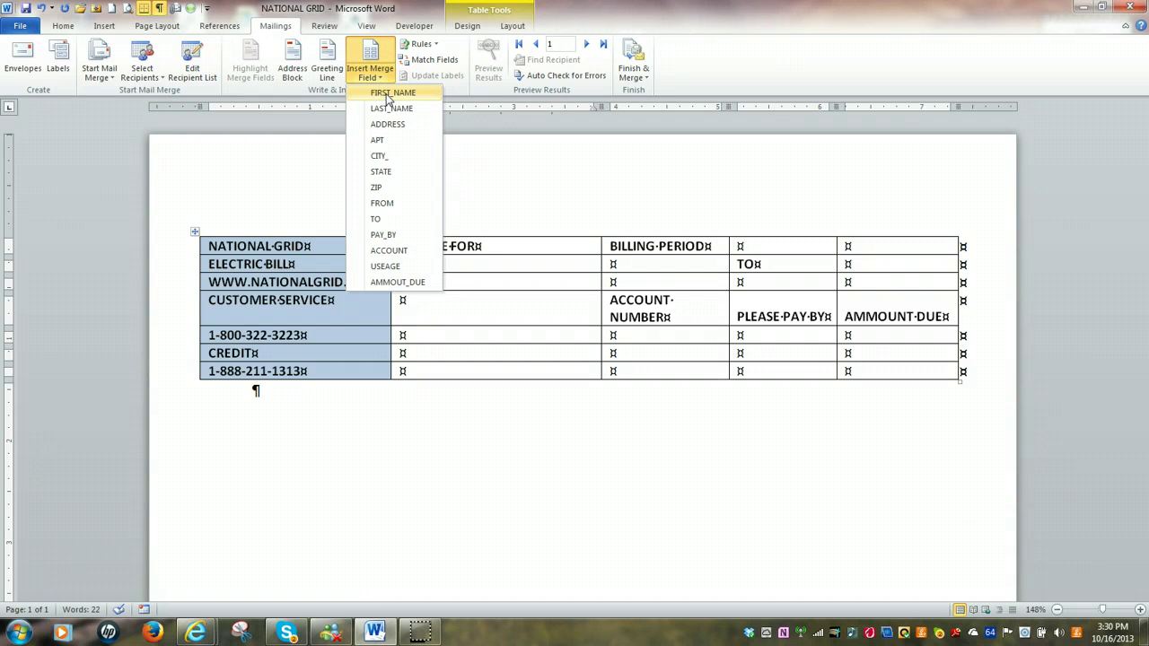
click(385, 93)
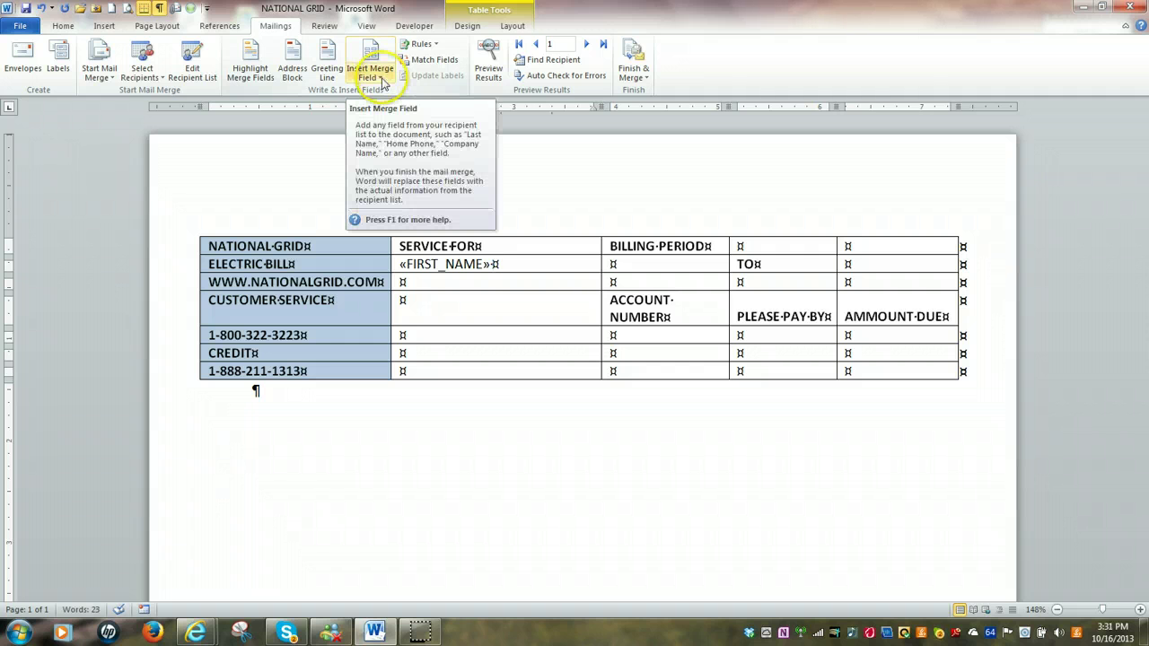
click(383, 79)
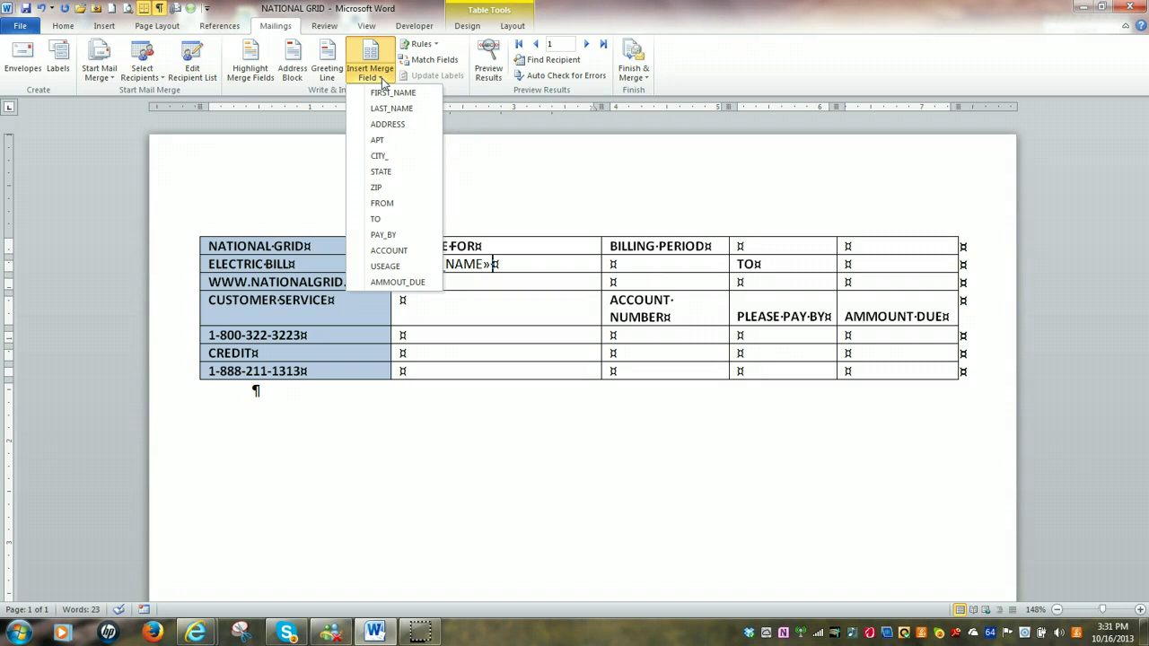
click(395, 111)
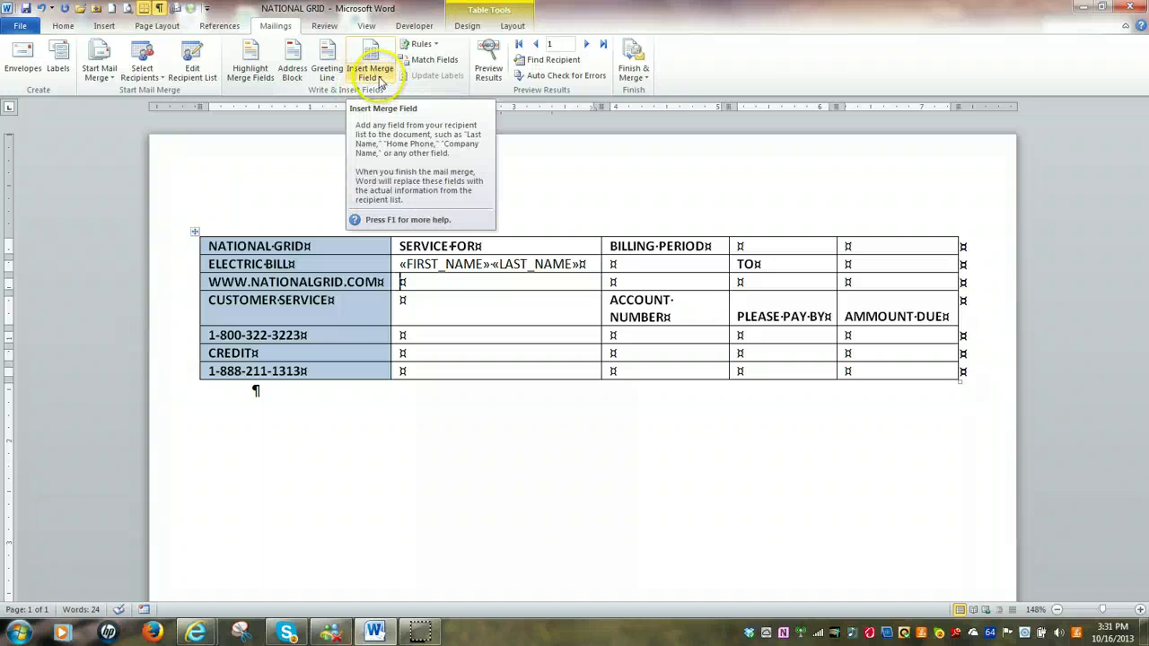
- Add the «ADDRESS» and «APT» merge fields in the row below the customer's name
click(380, 80)
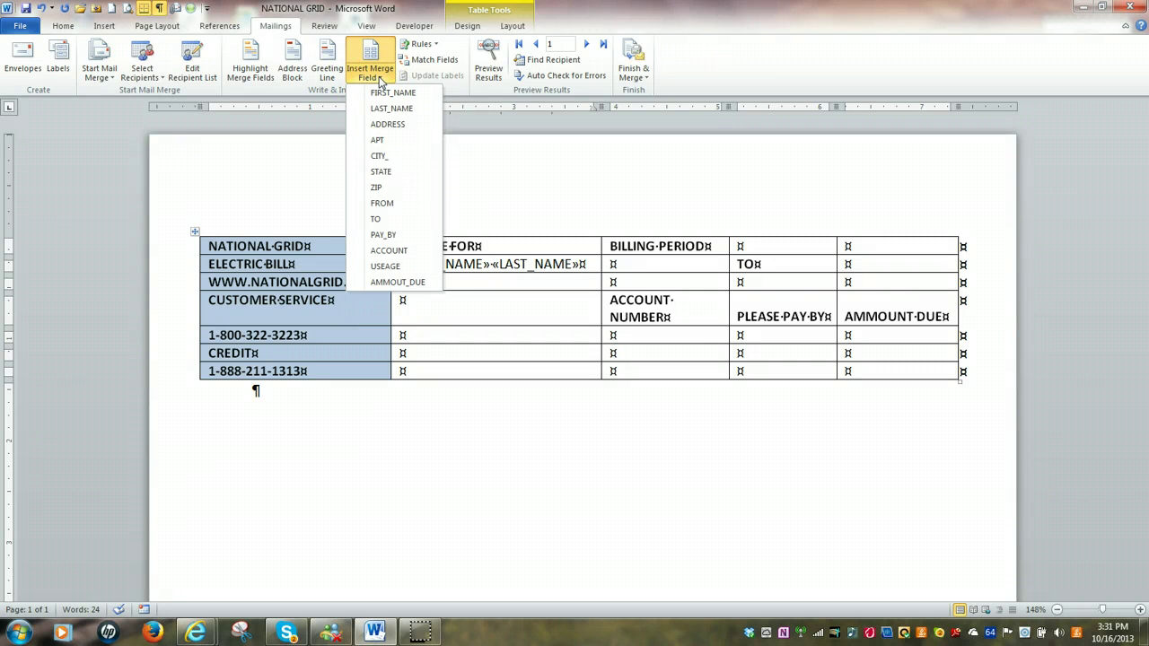
click(386, 124)
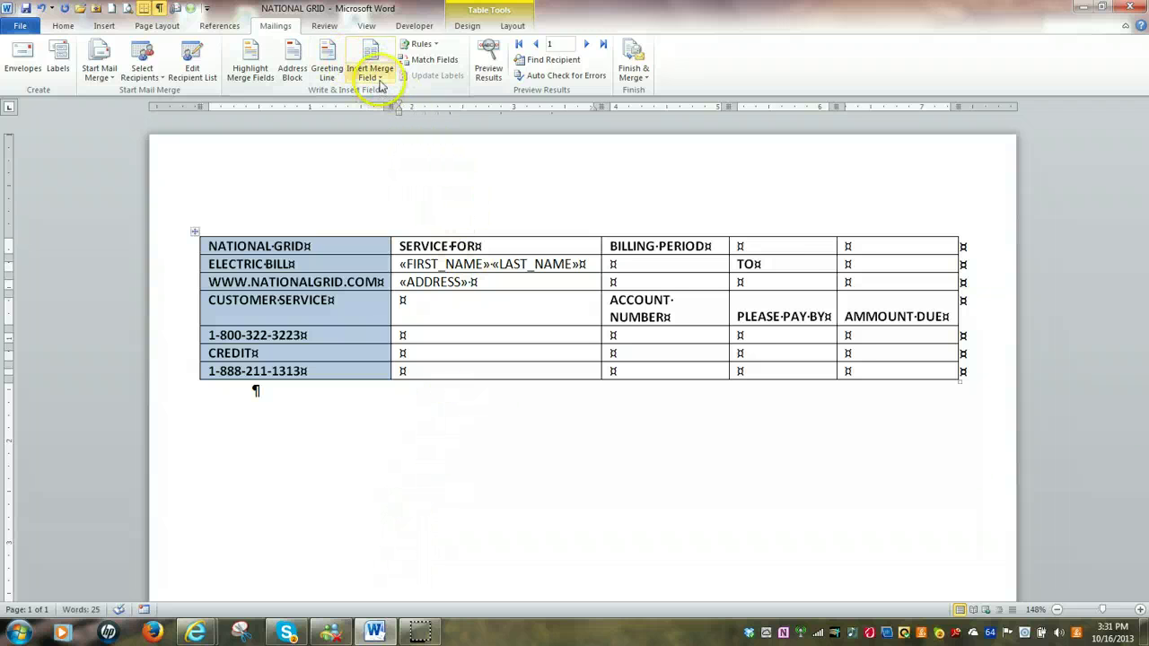
click(380, 81)
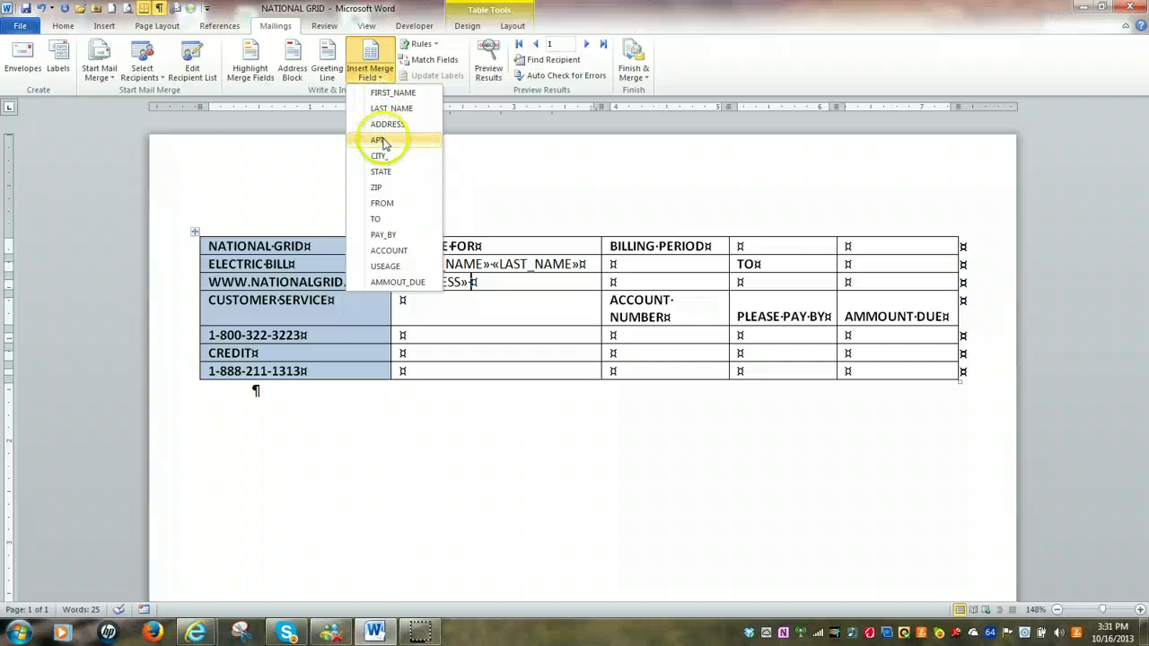
click(382, 141)
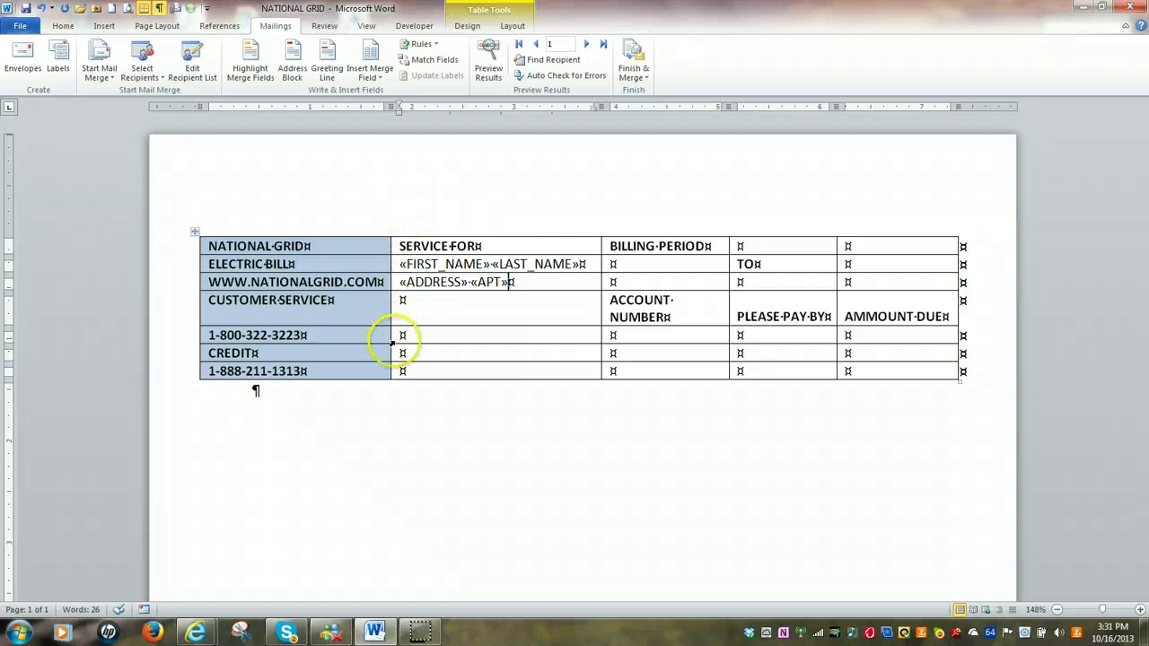
- Fill the cell beside CUSTOMER SERVICE with «CITY_», «STATE» and «ZIP» merge fields
click(403, 300)
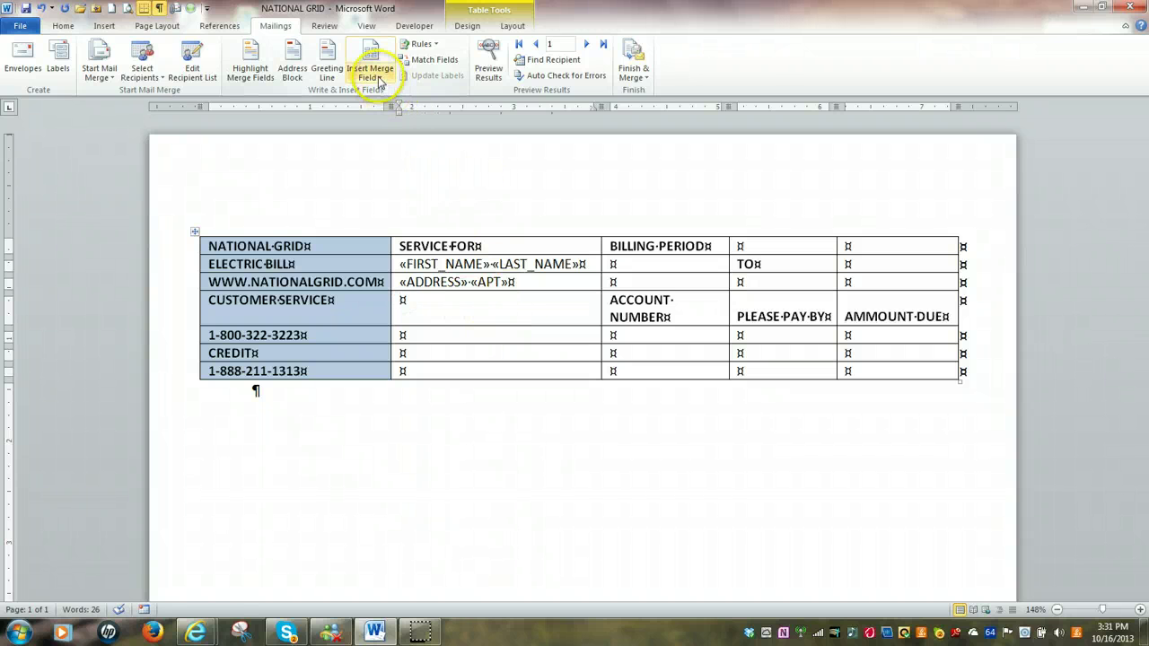
click(378, 81)
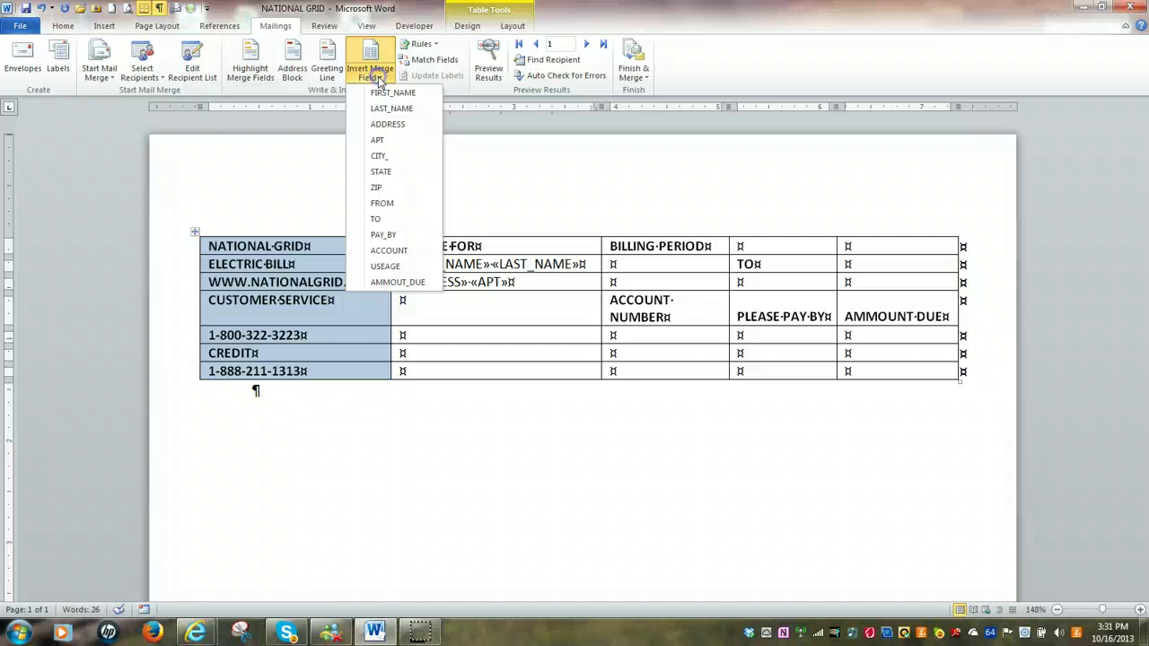
click(380, 156)
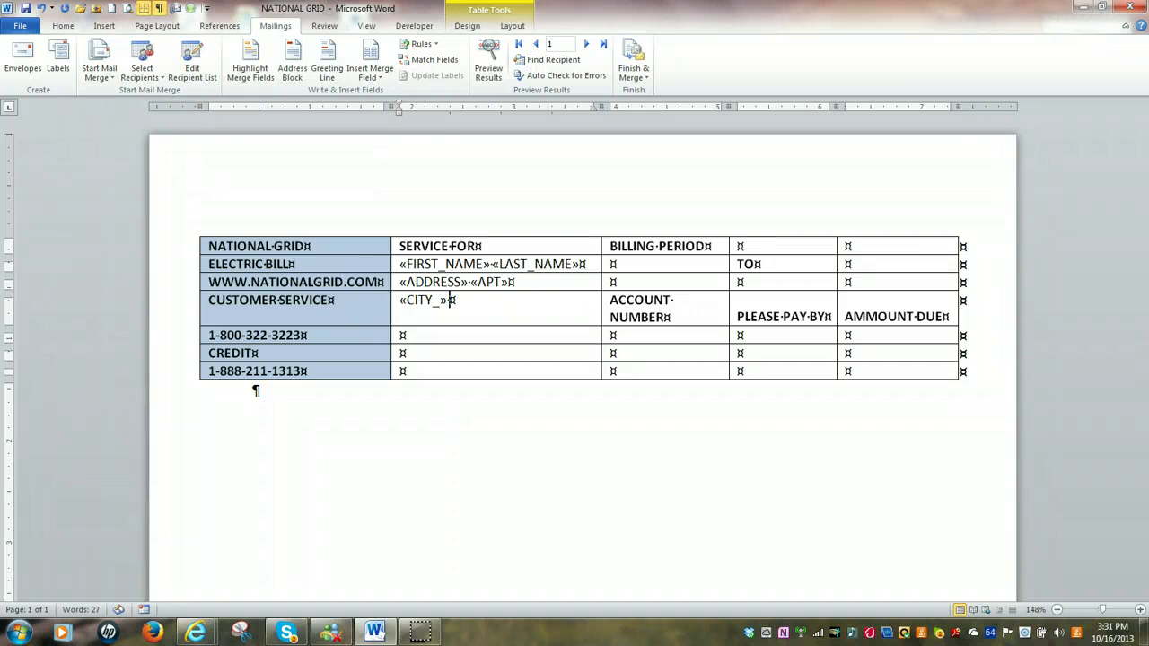
click(382, 77)
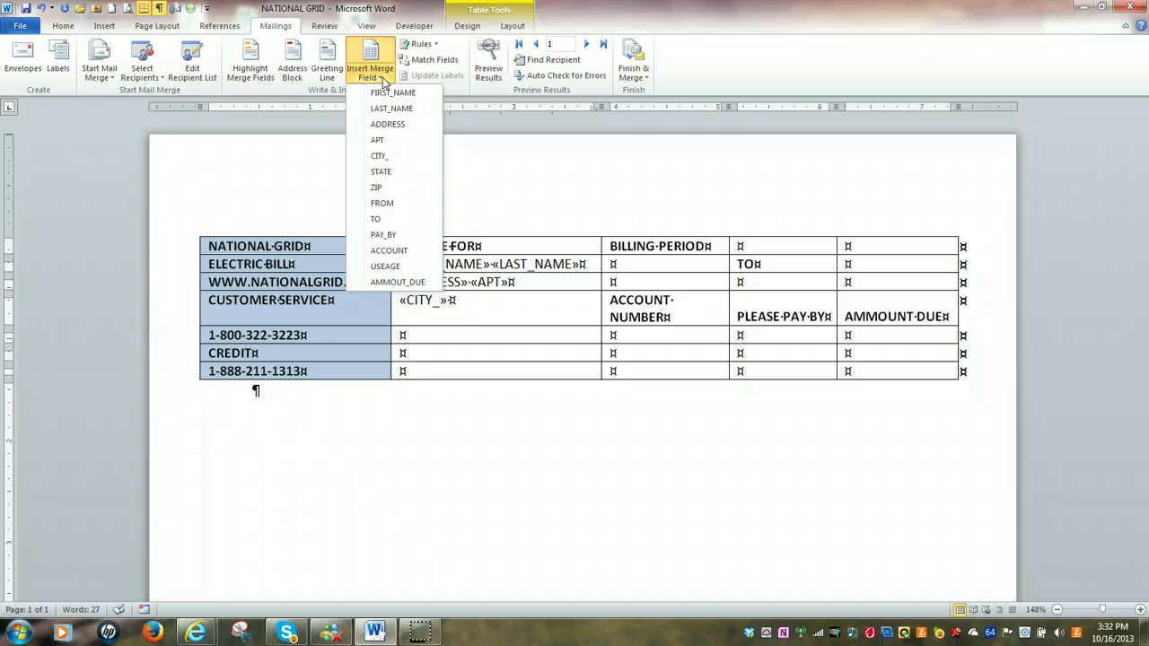
click(384, 171)
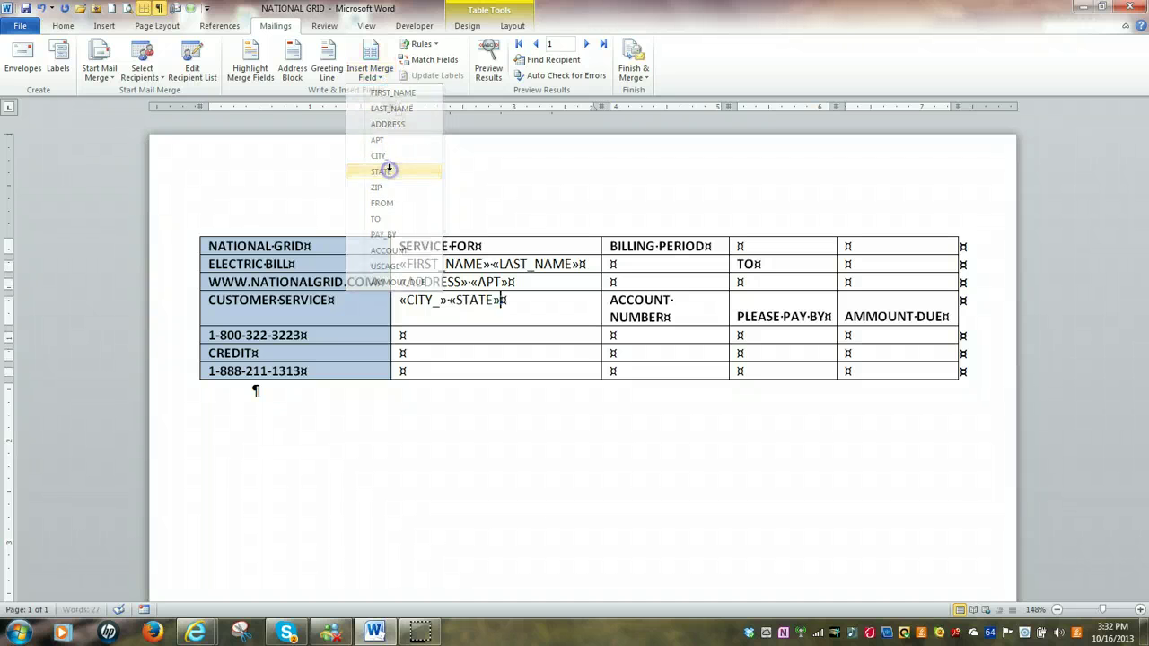
click(384, 79)
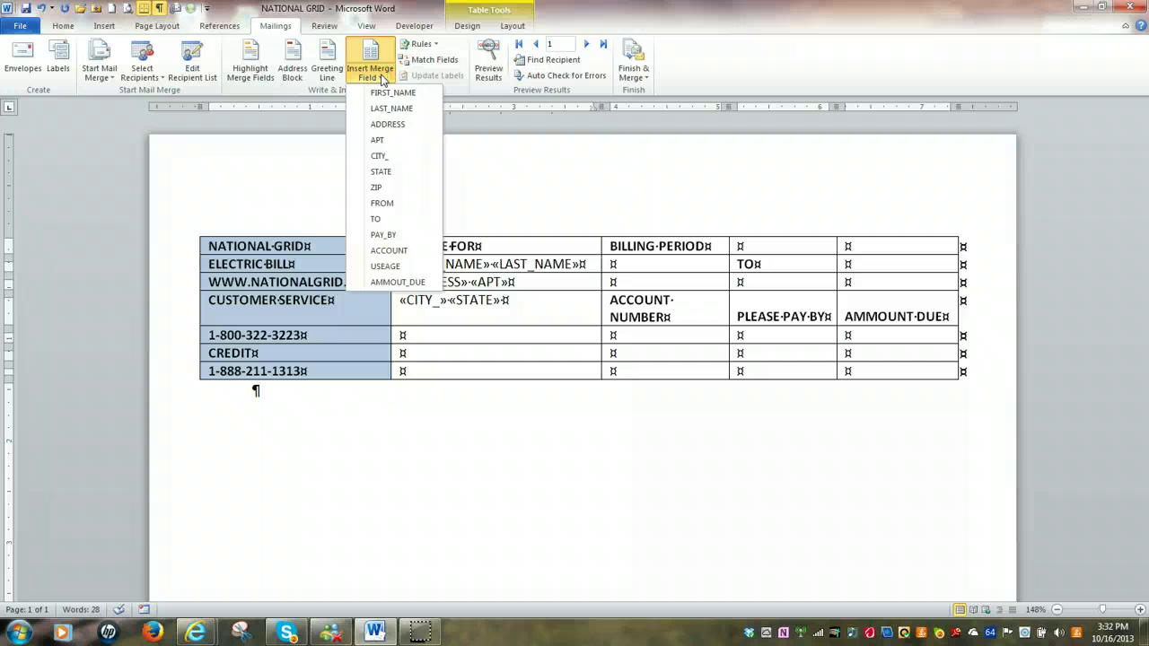
click(387, 190)
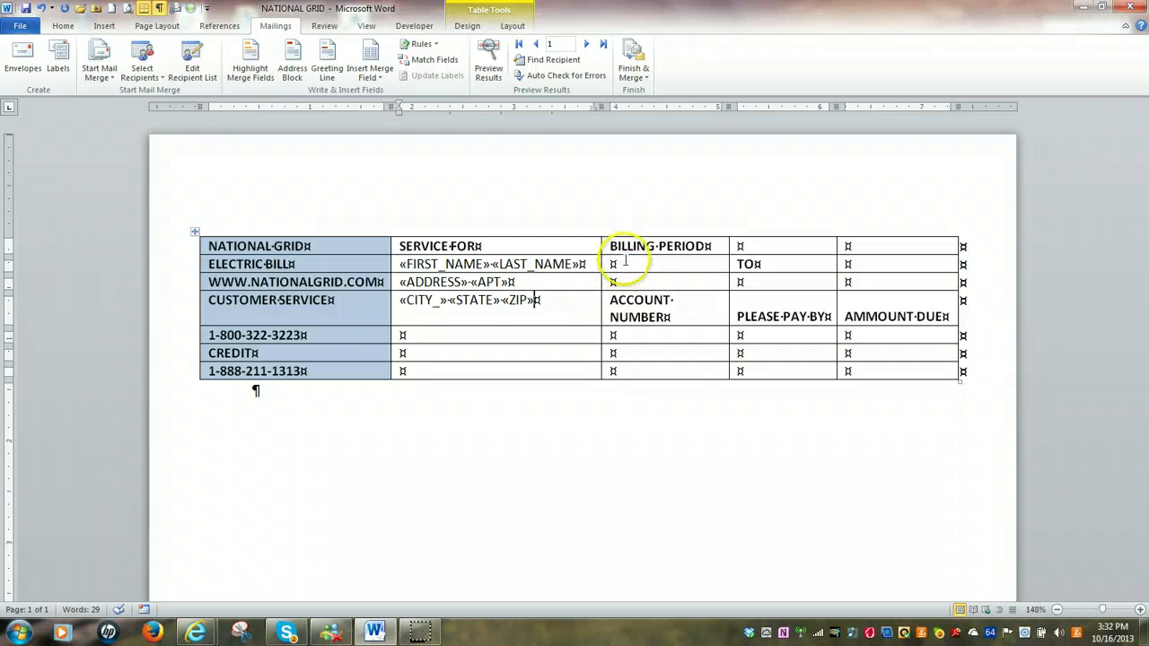
- Insert «FROM» and «TO» under BILLING PERIOD and «ACCOUNT» under ACCOUNT NUMBER
click(625, 262)
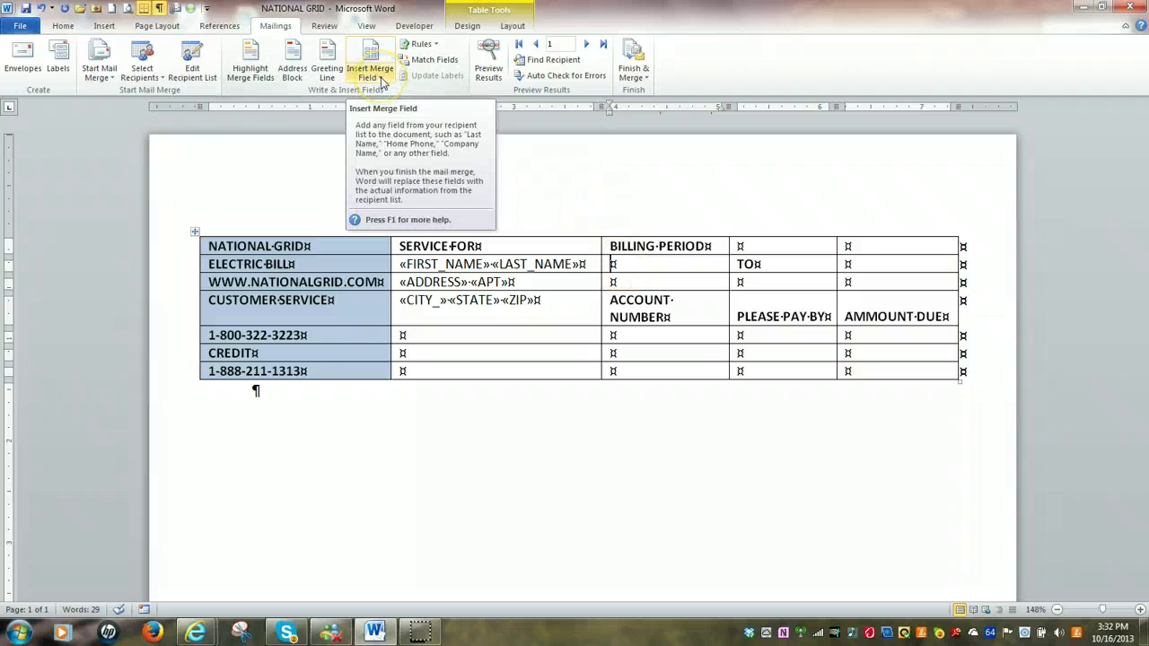
click(383, 83)
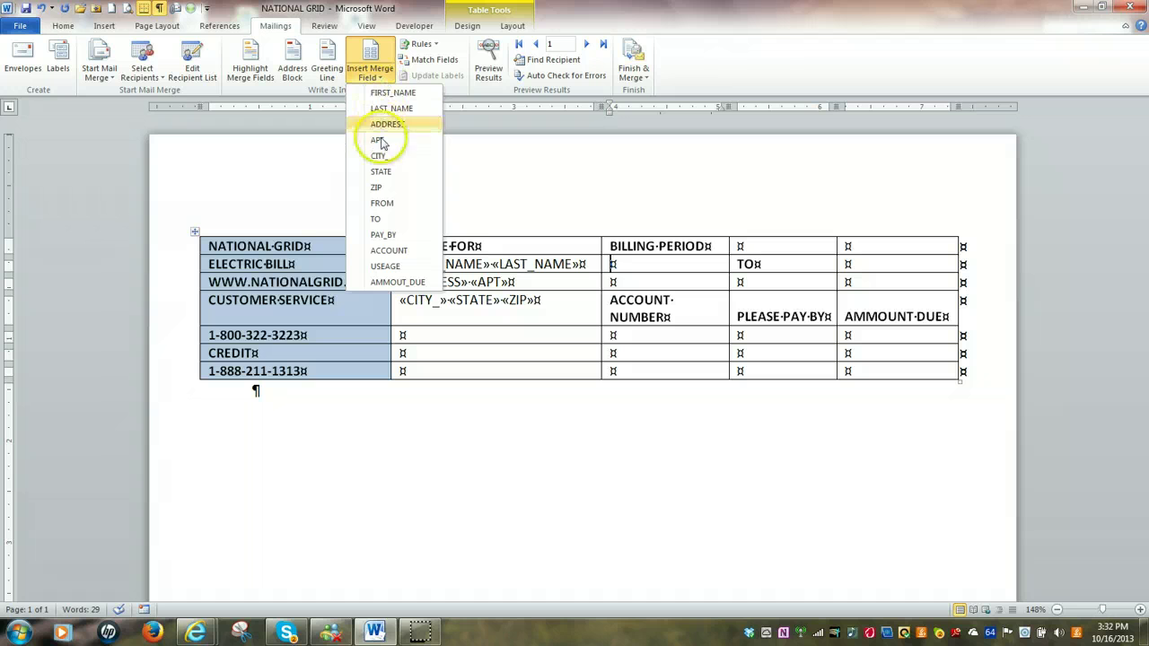
click(382, 204)
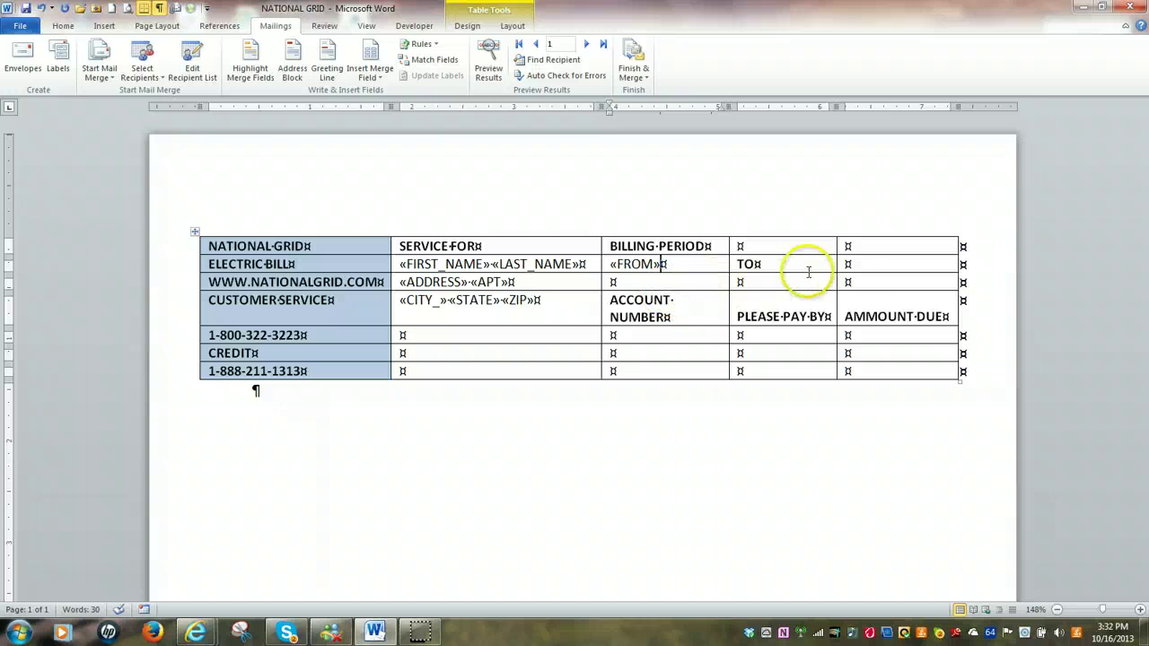
click(860, 263)
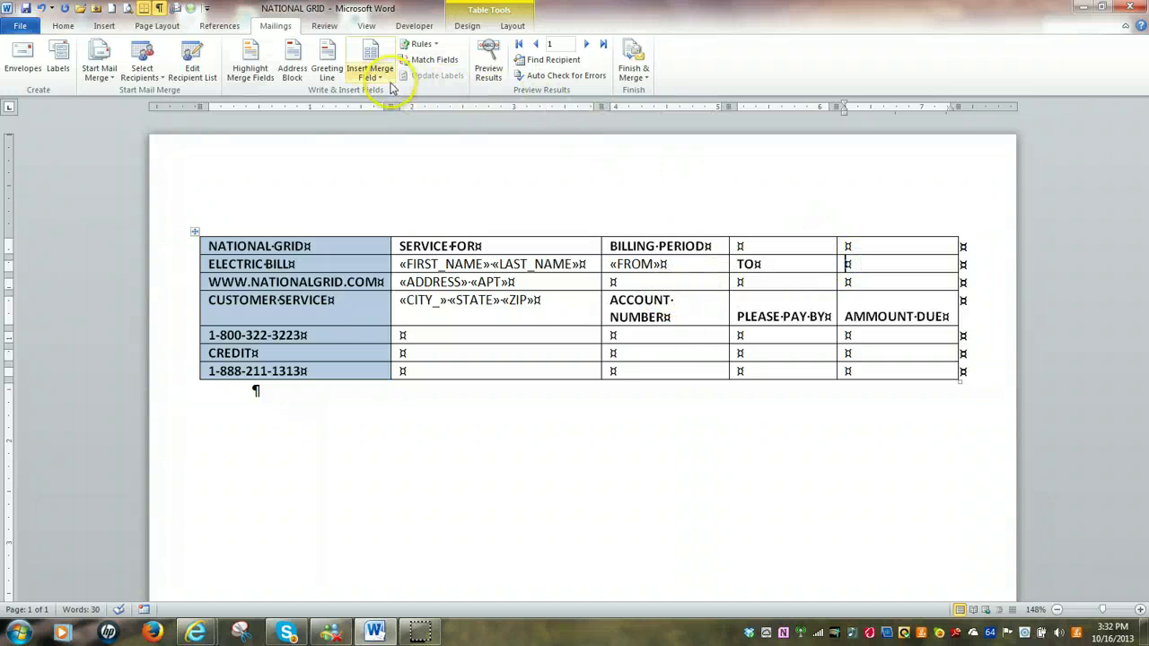
click(380, 77)
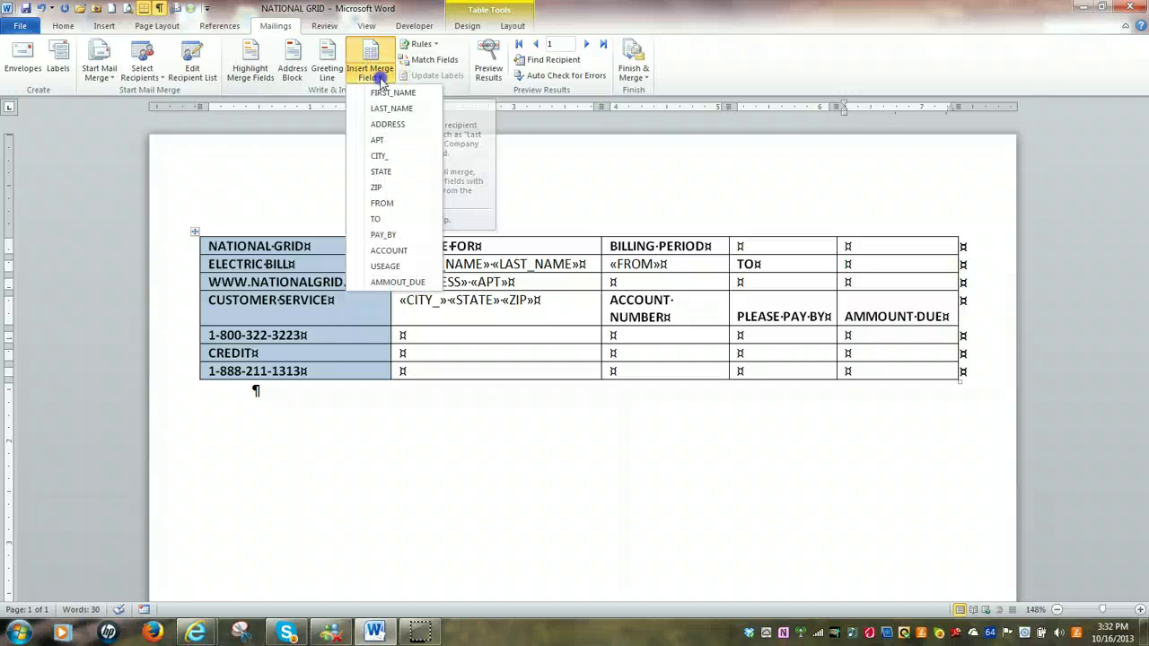
click(378, 219)
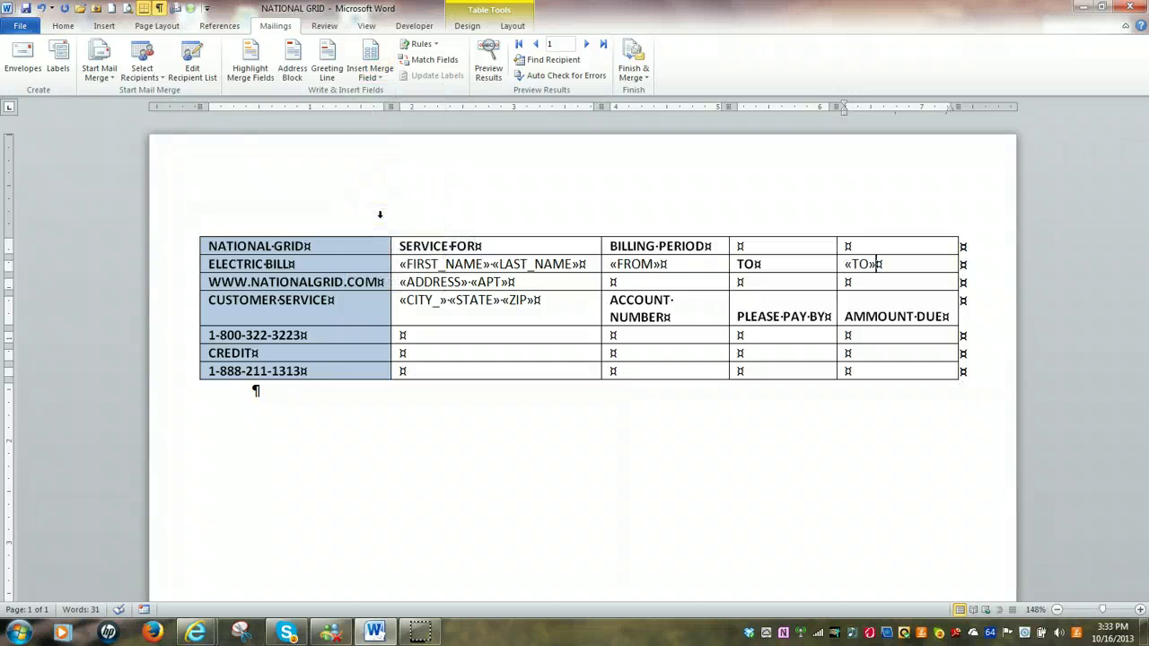
click(621, 335)
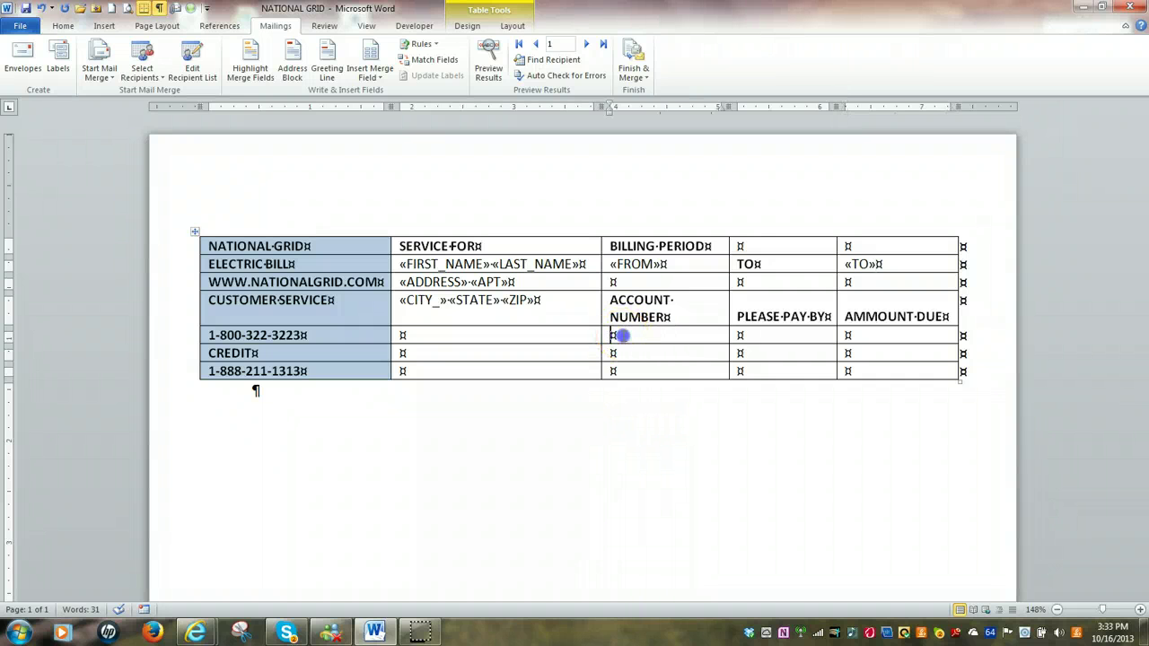
click(383, 81)
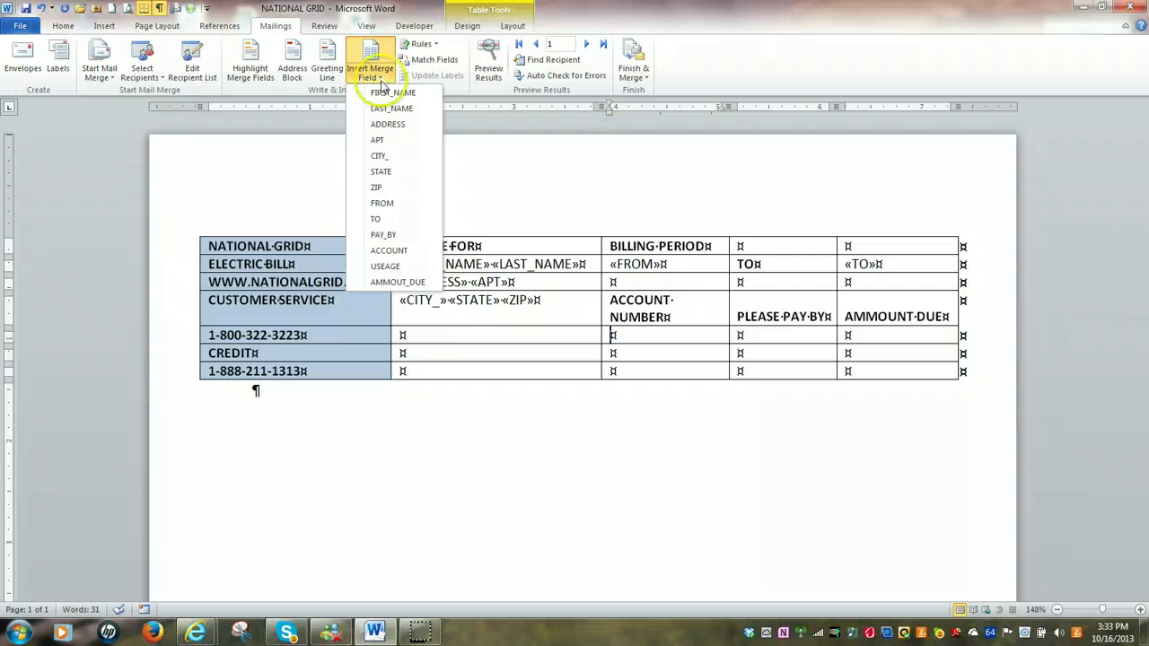
click(386, 251)
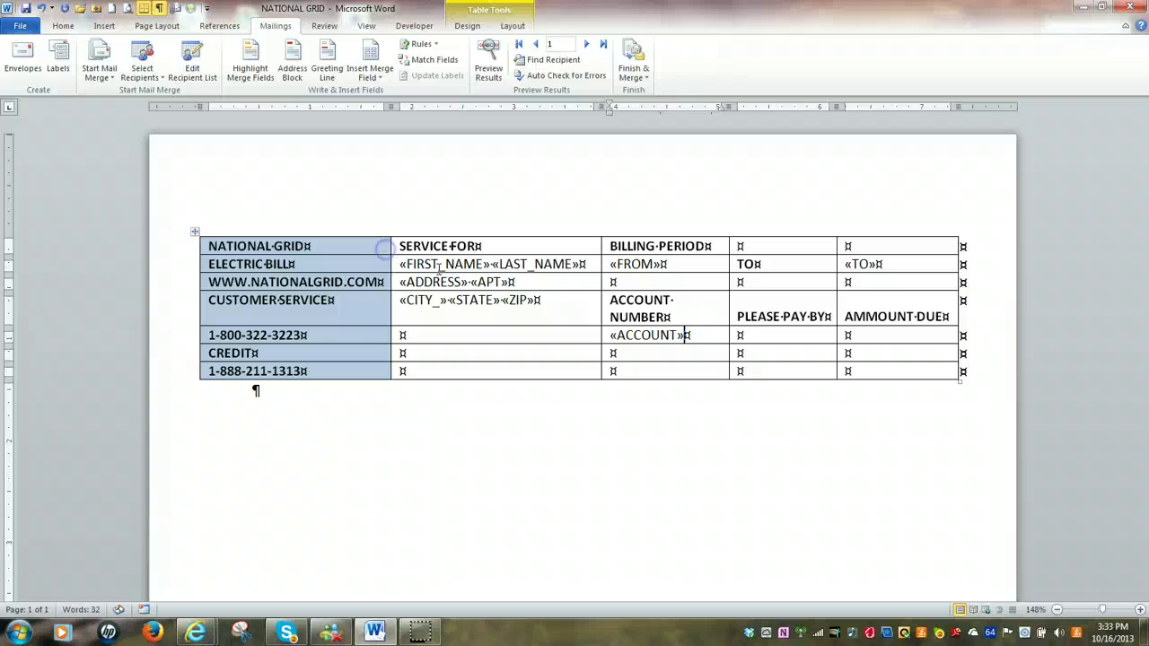
- Insert «PAY_BY» under PLEASE PAY BY and «AMMOUT_DUE» under AMMOUNT DUE
click(763, 335)
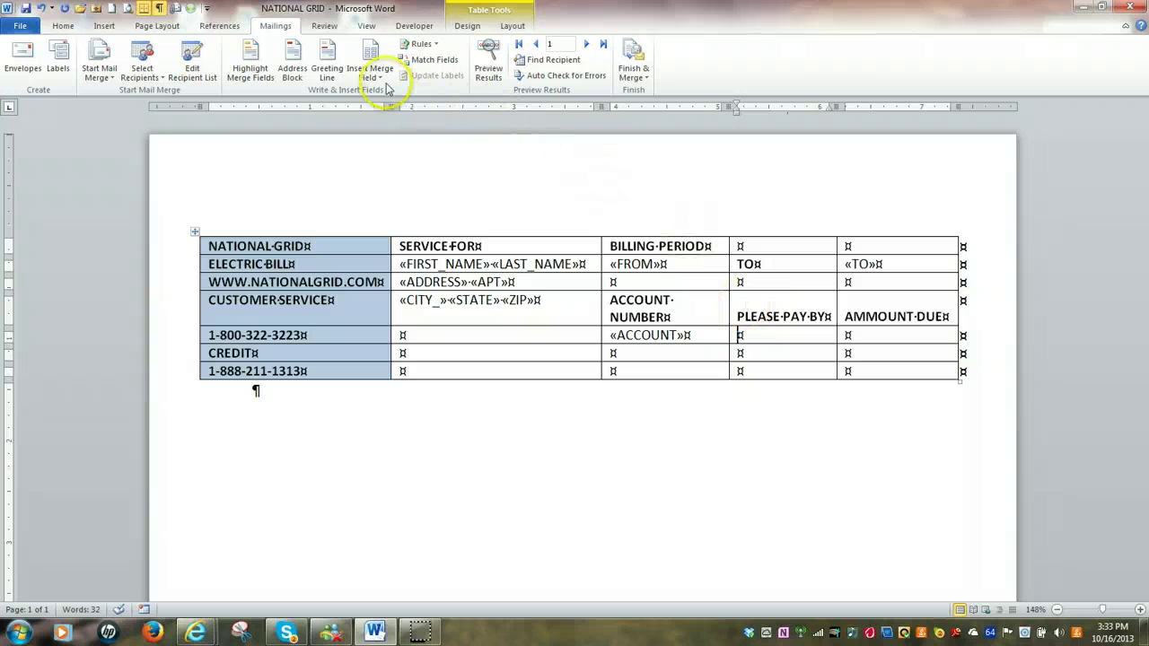
click(382, 79)
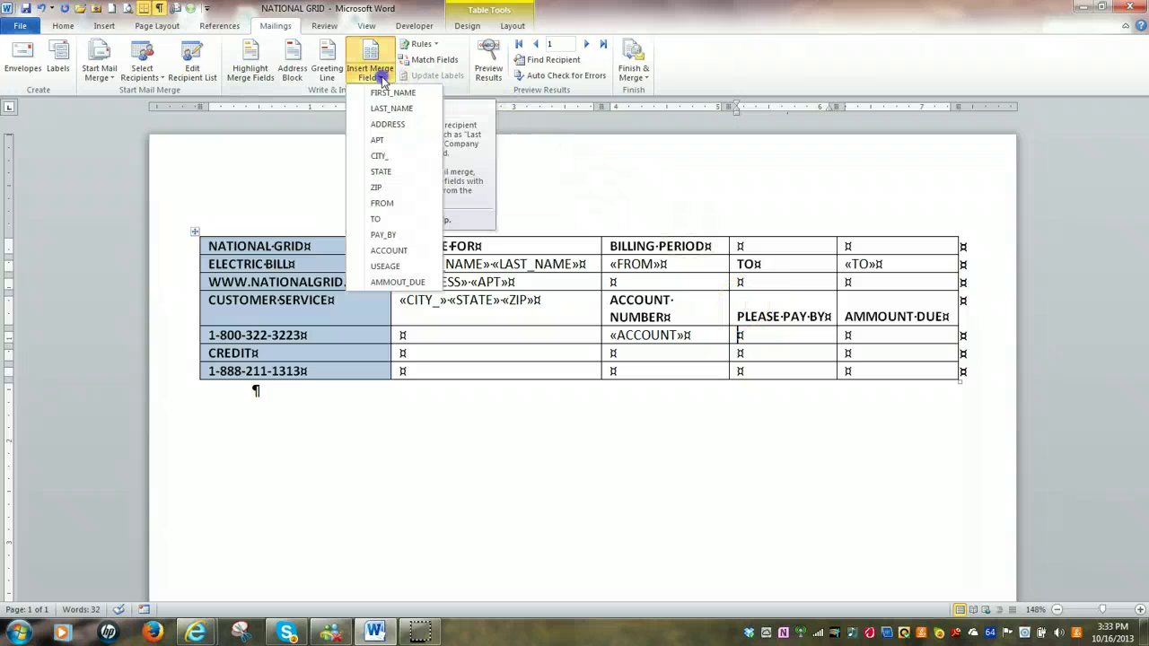
click(384, 234)
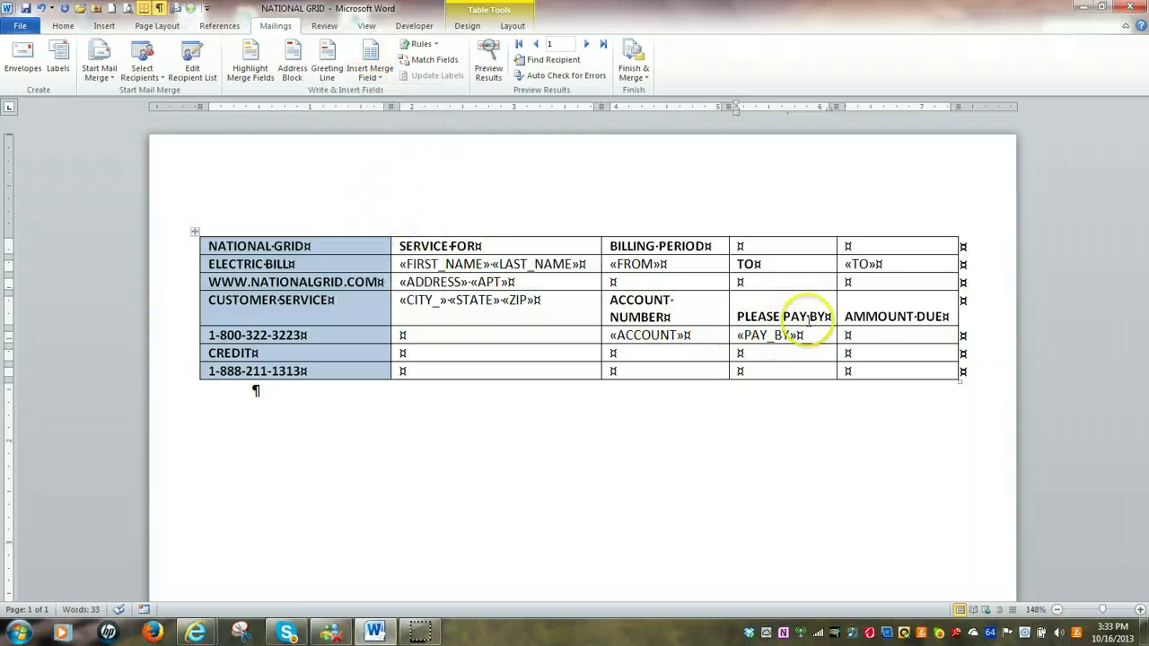
click(855, 335)
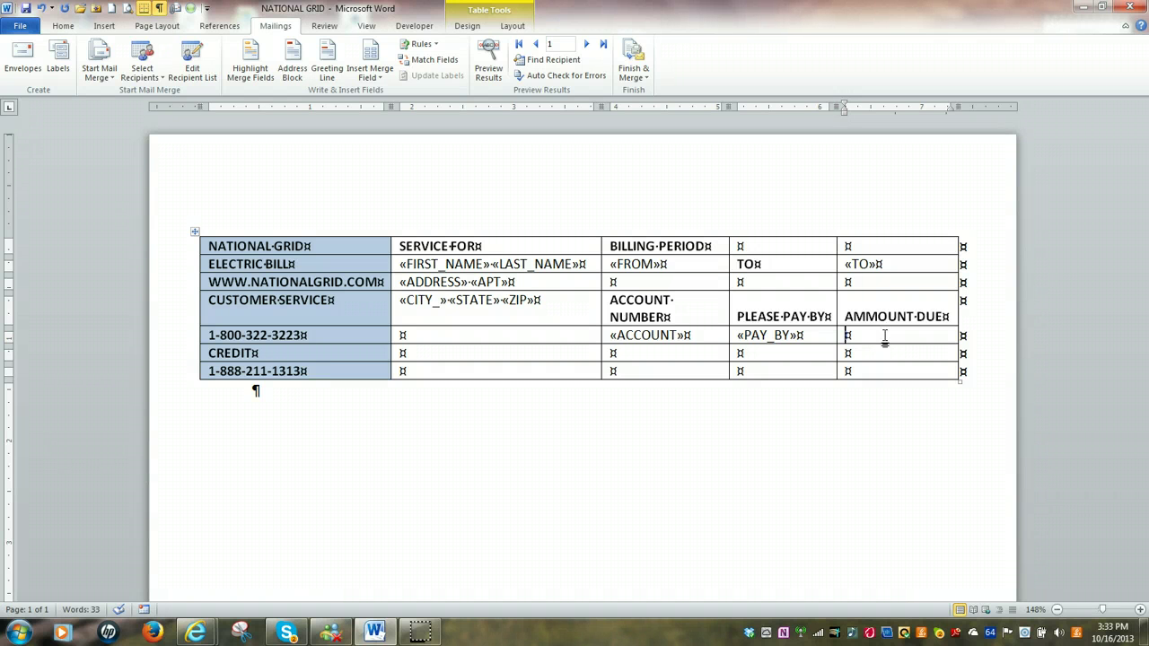
click(382, 78)
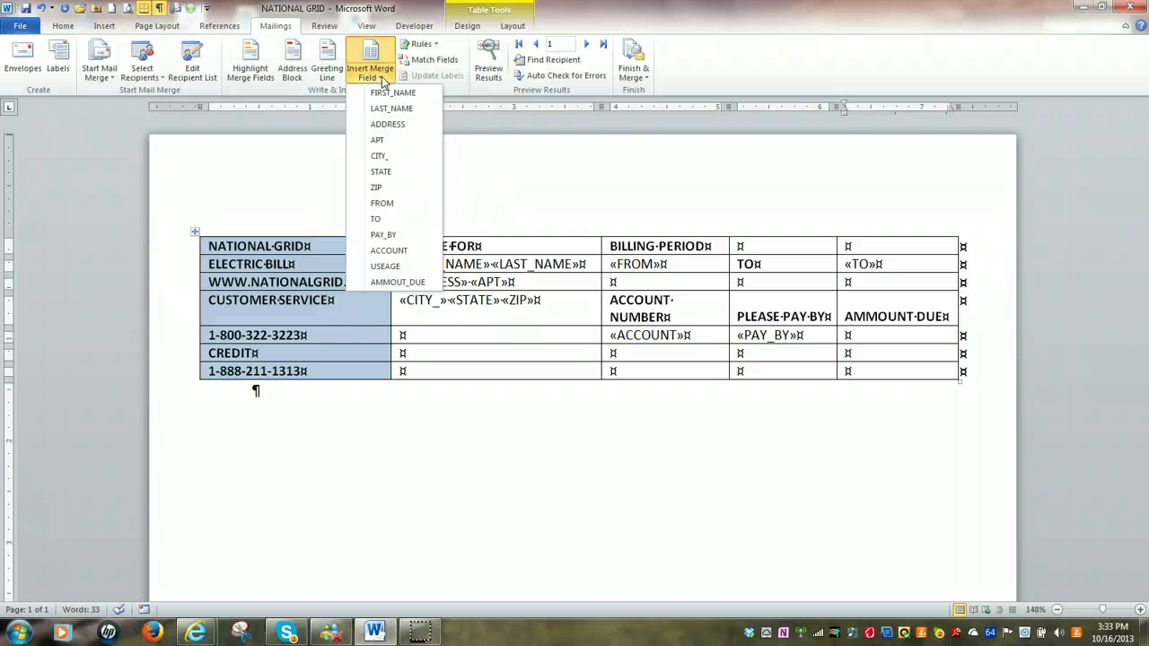
click(397, 281)
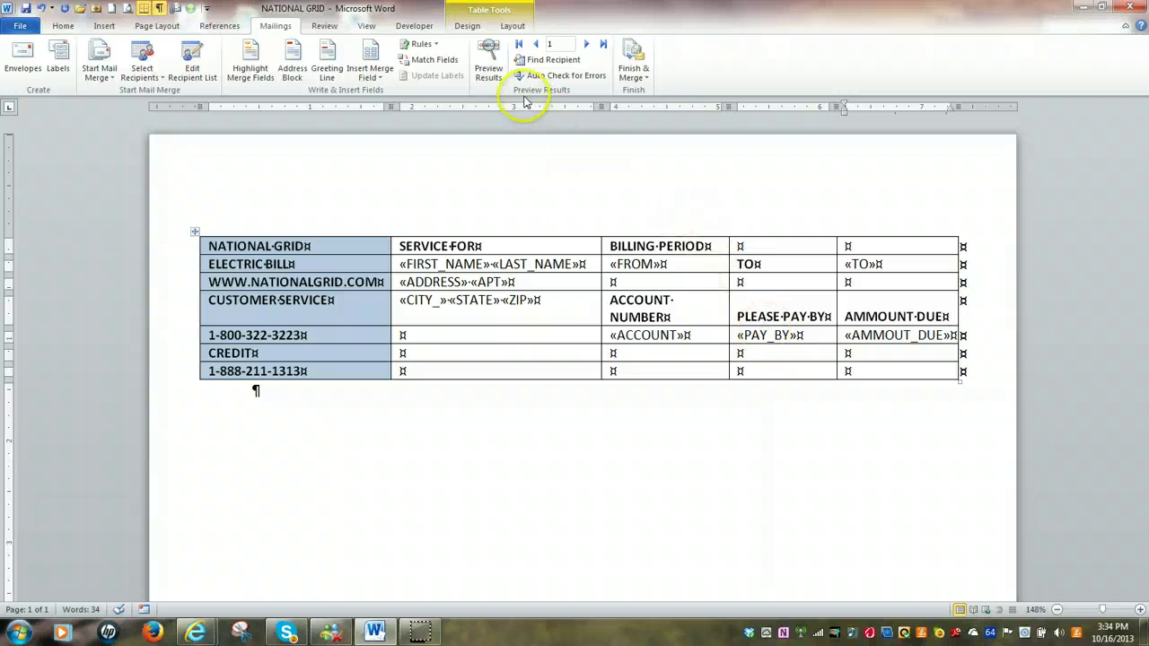
- Preview the first recipient's bill: period 9/1/2013–9/30/2013, pay-by 10/27/2013, amount due 100
click(491, 48)
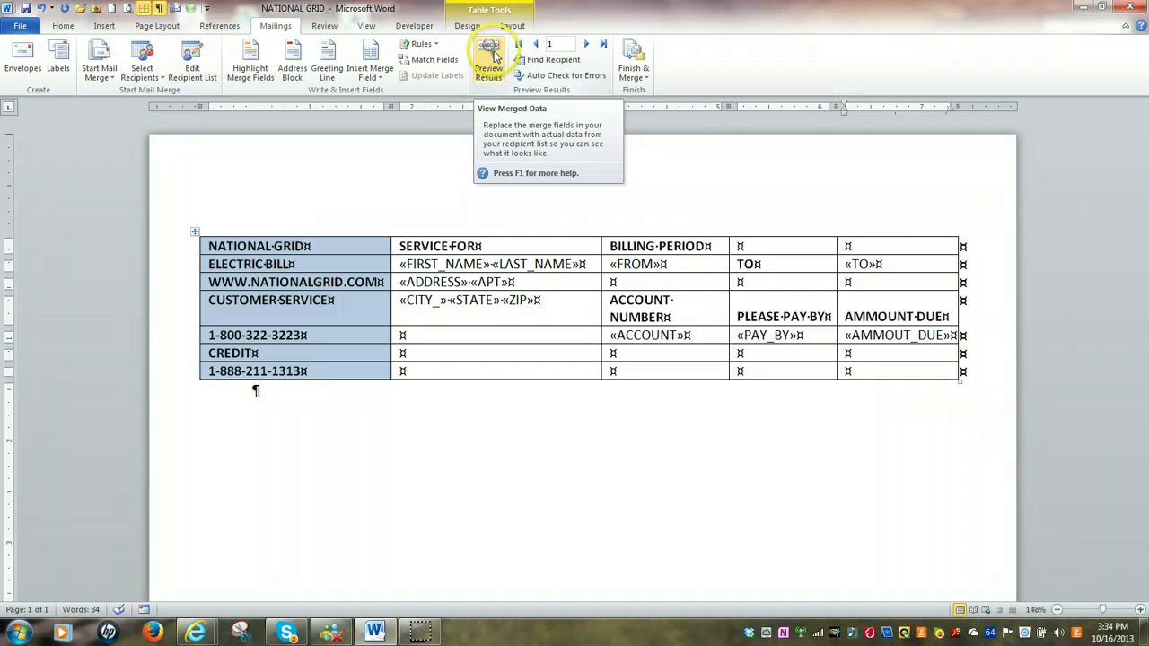
click(492, 52)
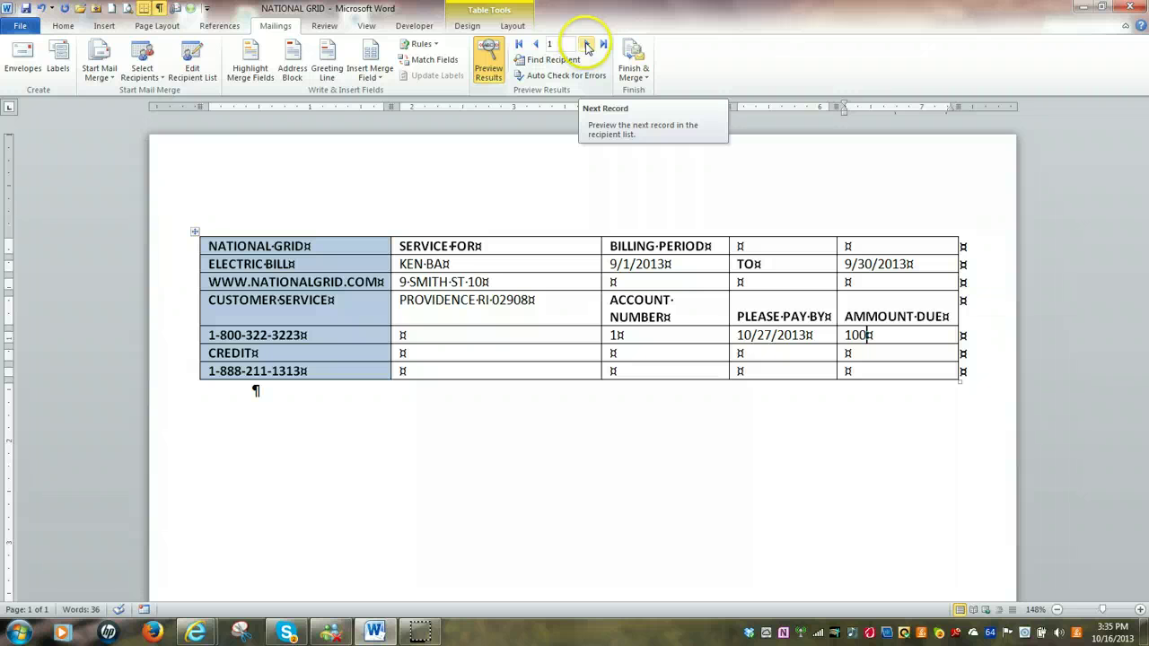
- Advance the preview through records 2 to 8, ending on the bill with amount due 275
click(586, 45)
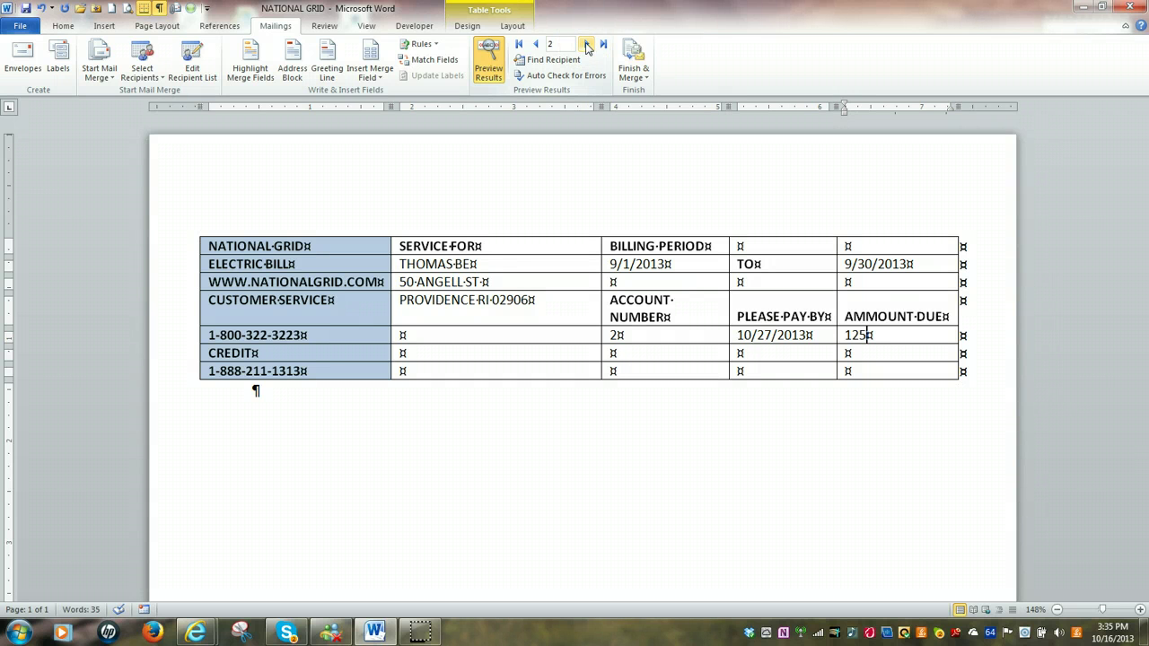
click(586, 44)
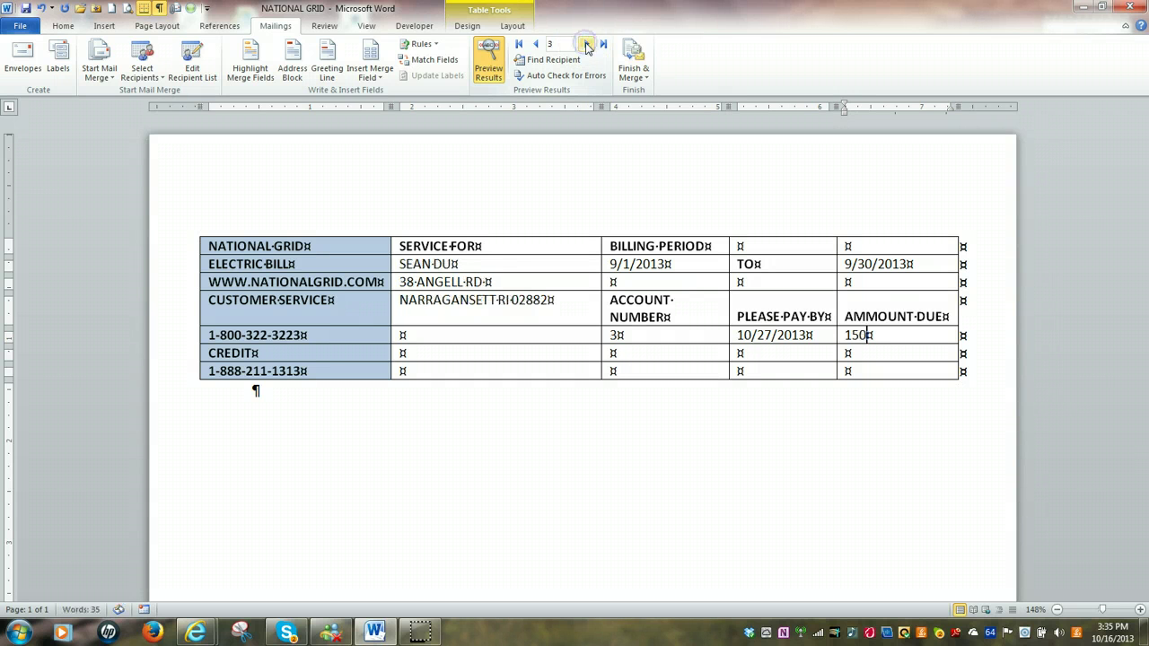
click(586, 45)
click(586, 45)
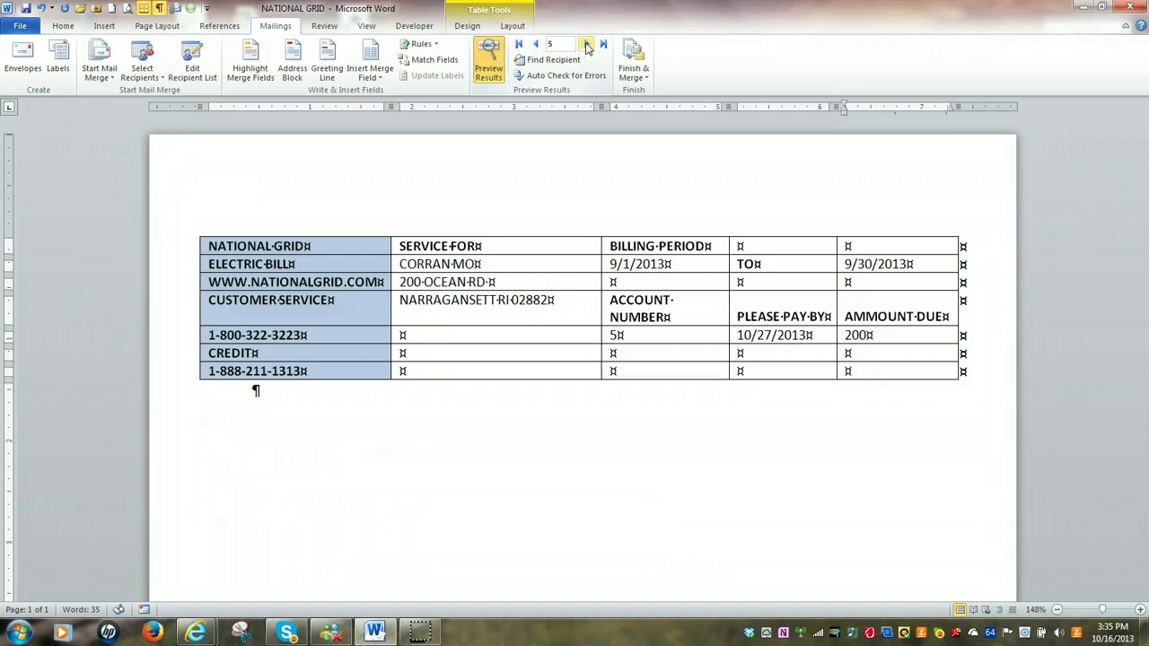
click(586, 45)
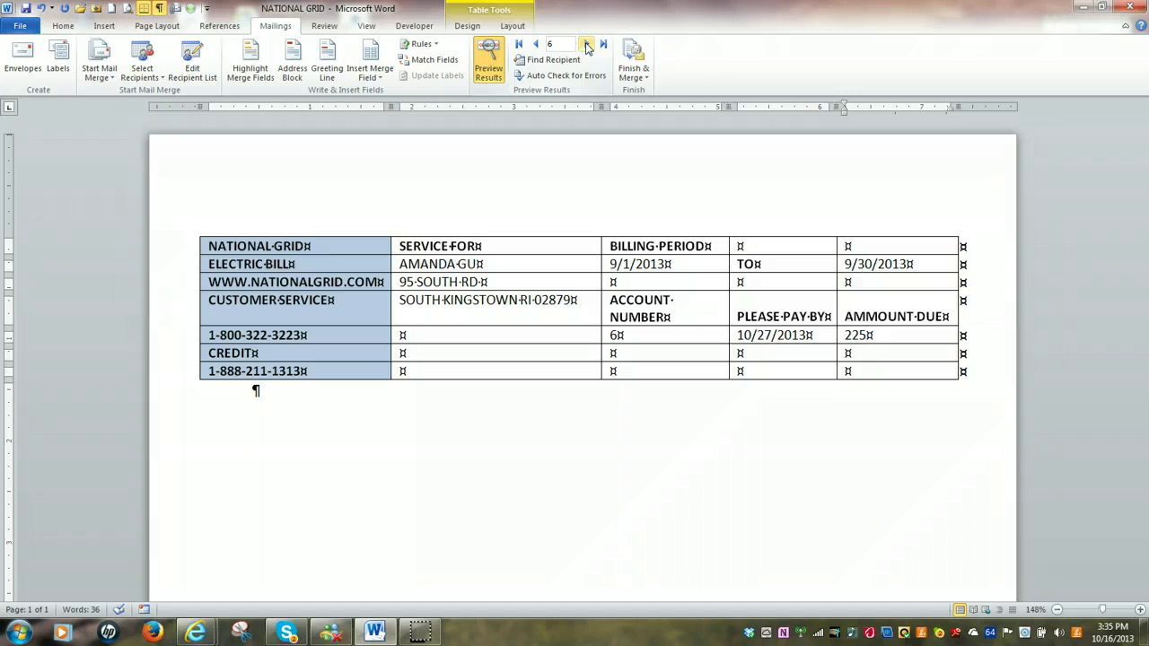
click(585, 45)
click(586, 45)
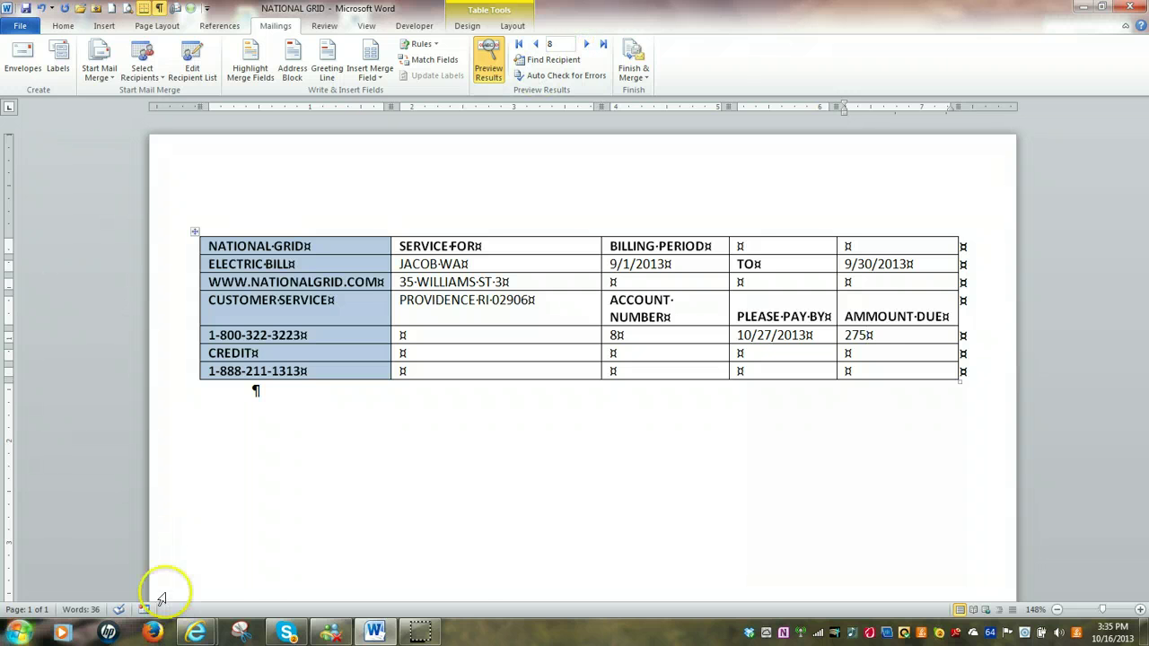
mouse_move(420, 632)
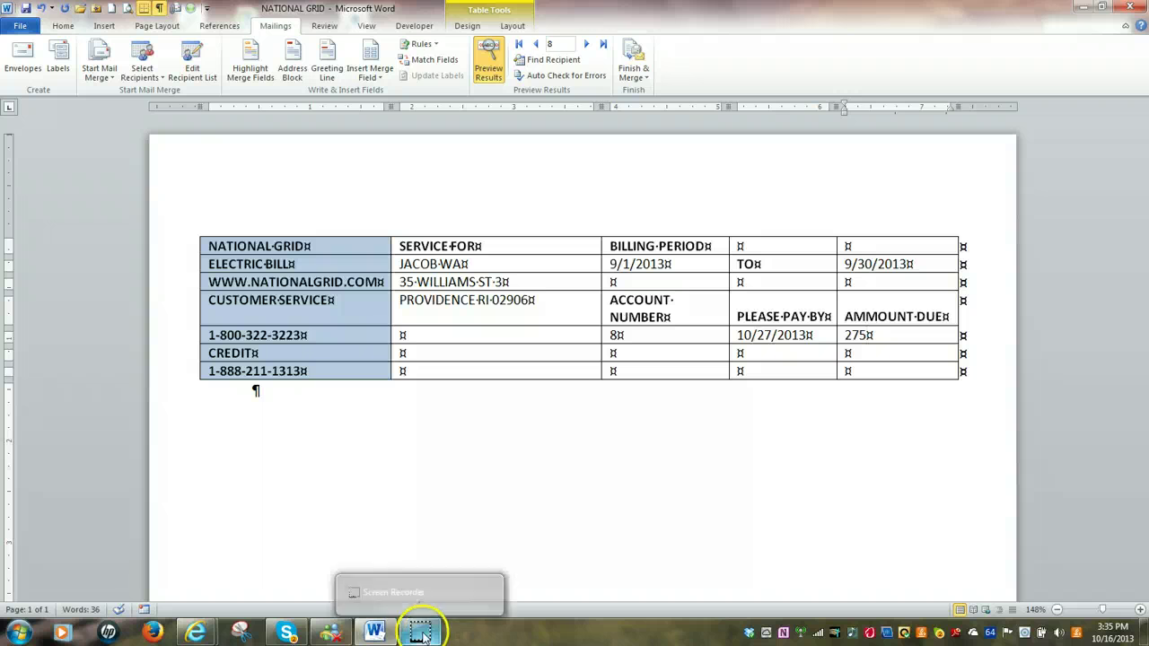
- Choose Finish & Merge > Edit Individual Documents to merge all records into separate bills
click(648, 78)
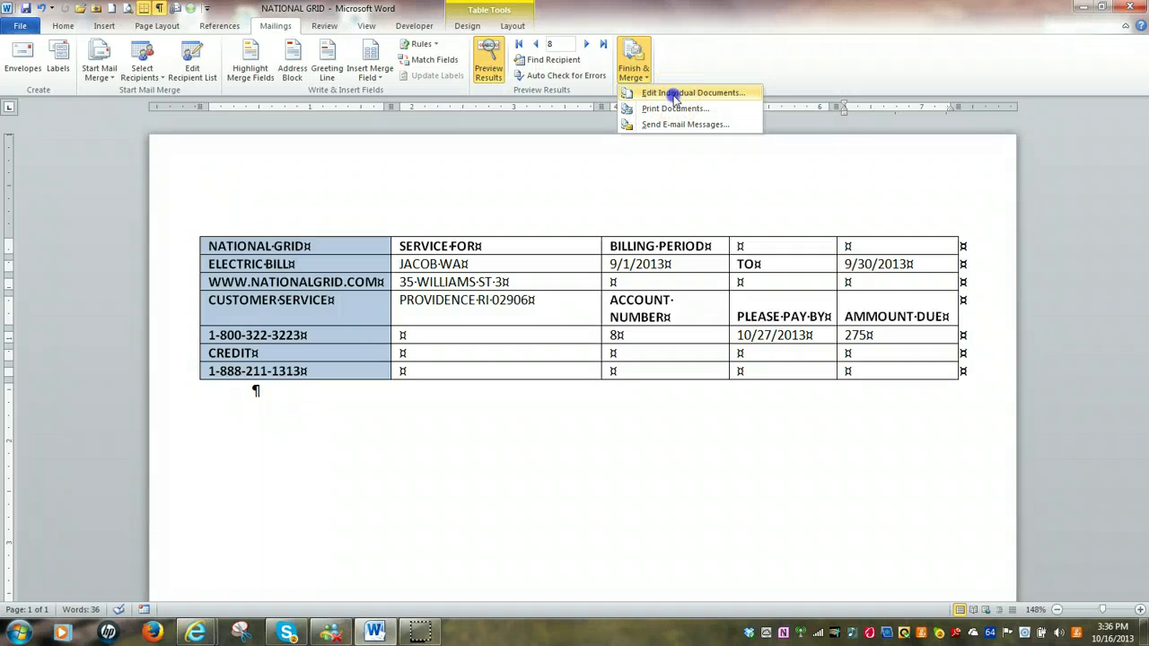
click(674, 96)
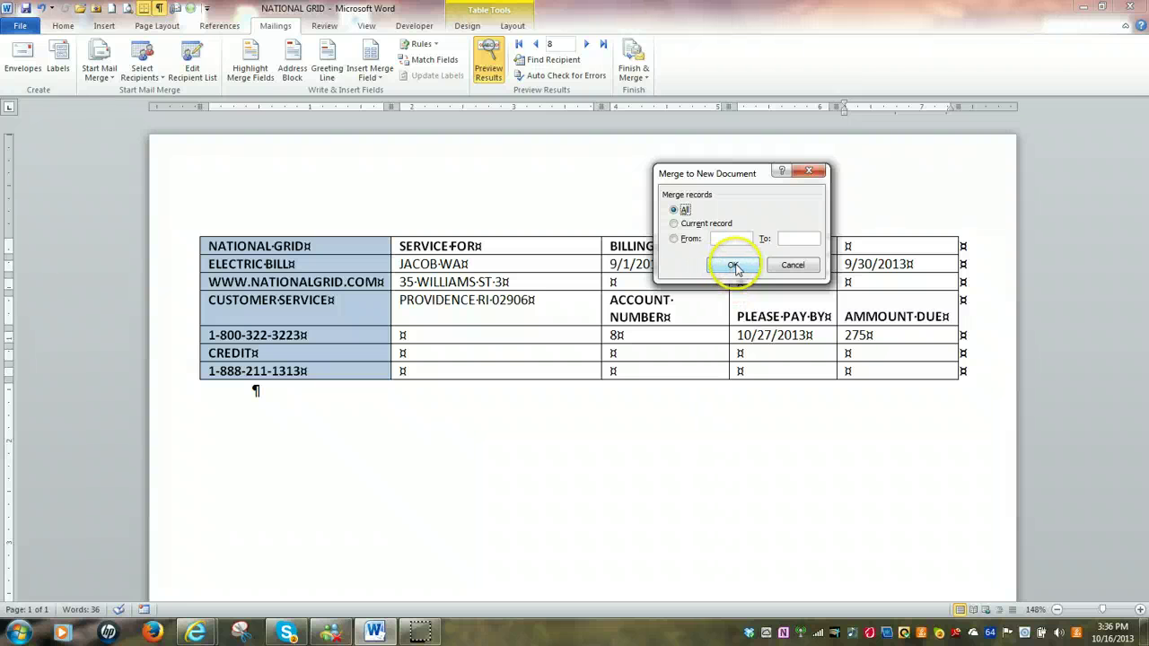
- Merge all records into Letters1 and review its eight pages, one filled bill per customer
click(732, 266)
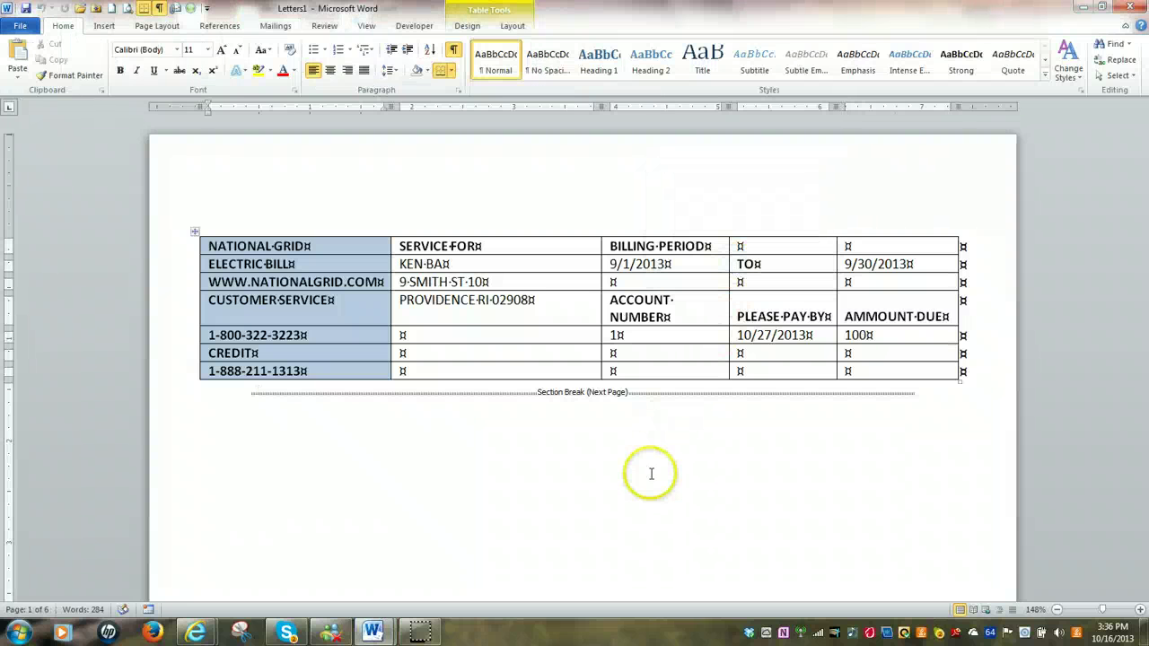
scroll(660, 466, down, 5)
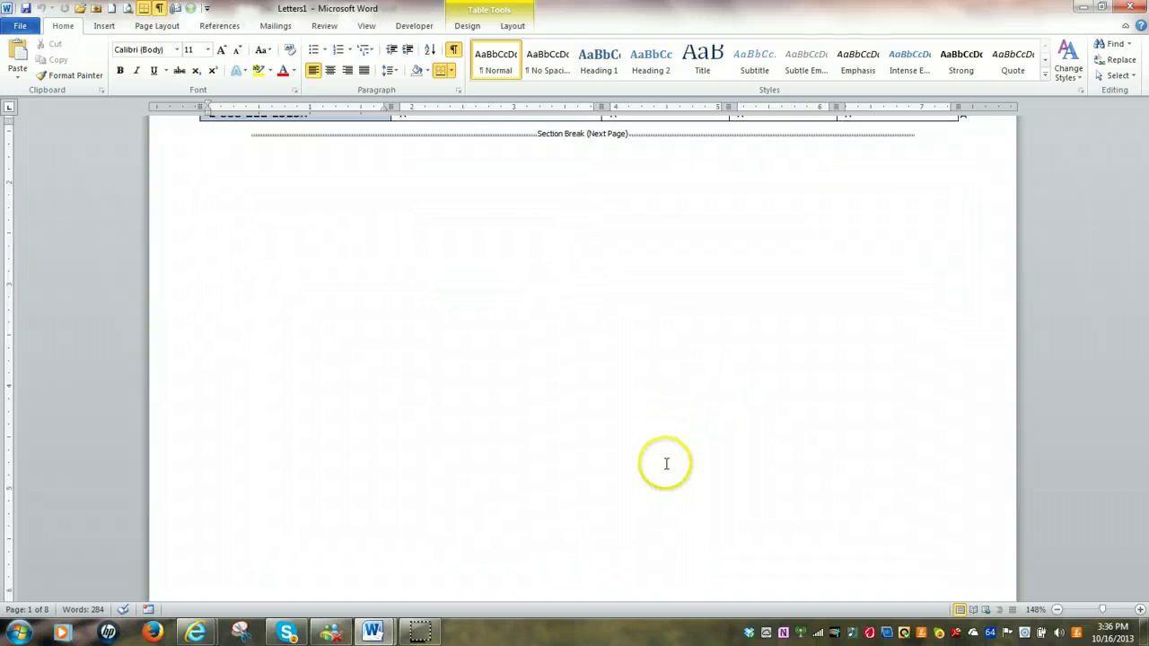
scroll(666, 463, down, 3)
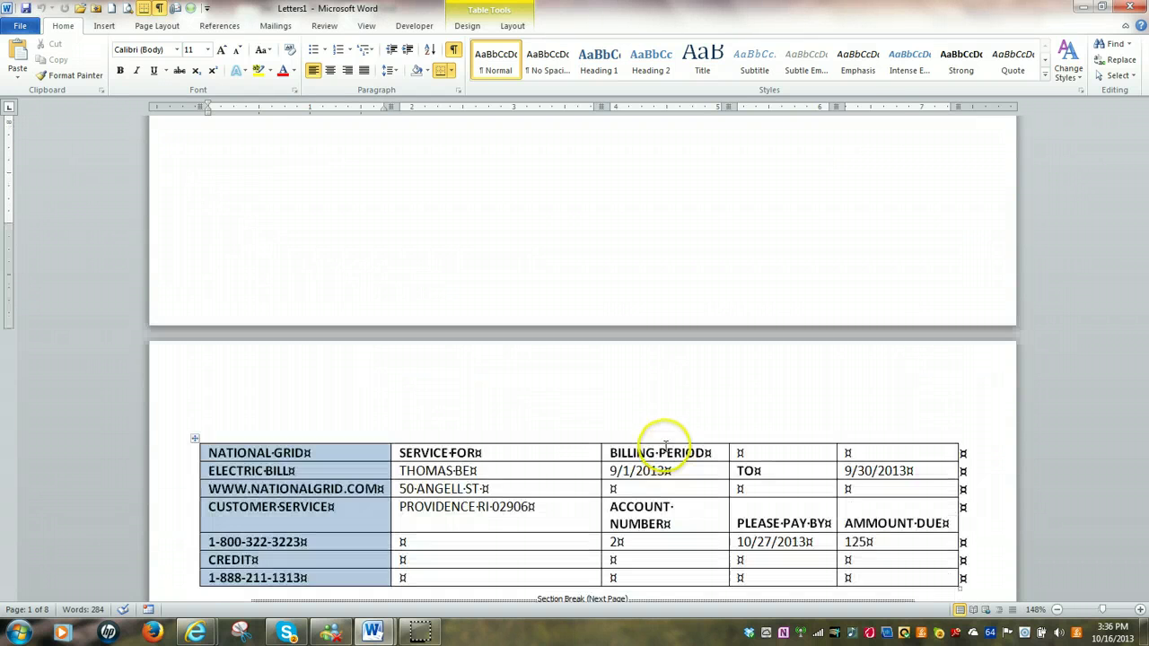
scroll(664, 440, down, 15)
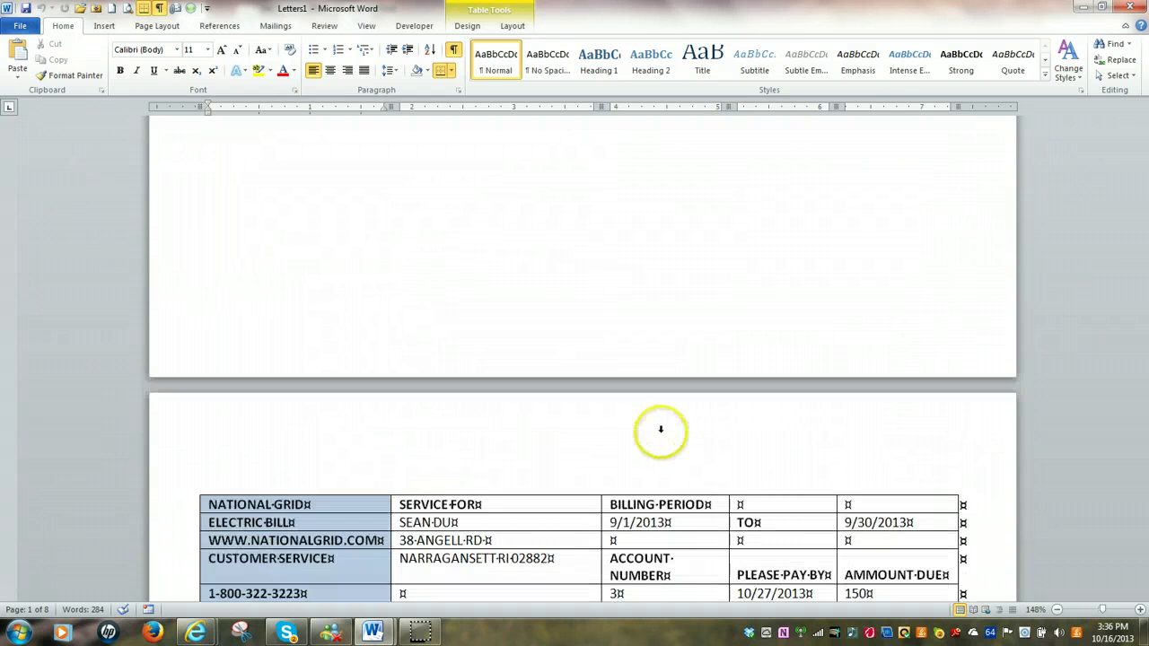
scroll(659, 431, down, 10)
scroll(661, 431, down, 15)
scroll(661, 435, down, 15)
scroll(661, 431, down, 2)
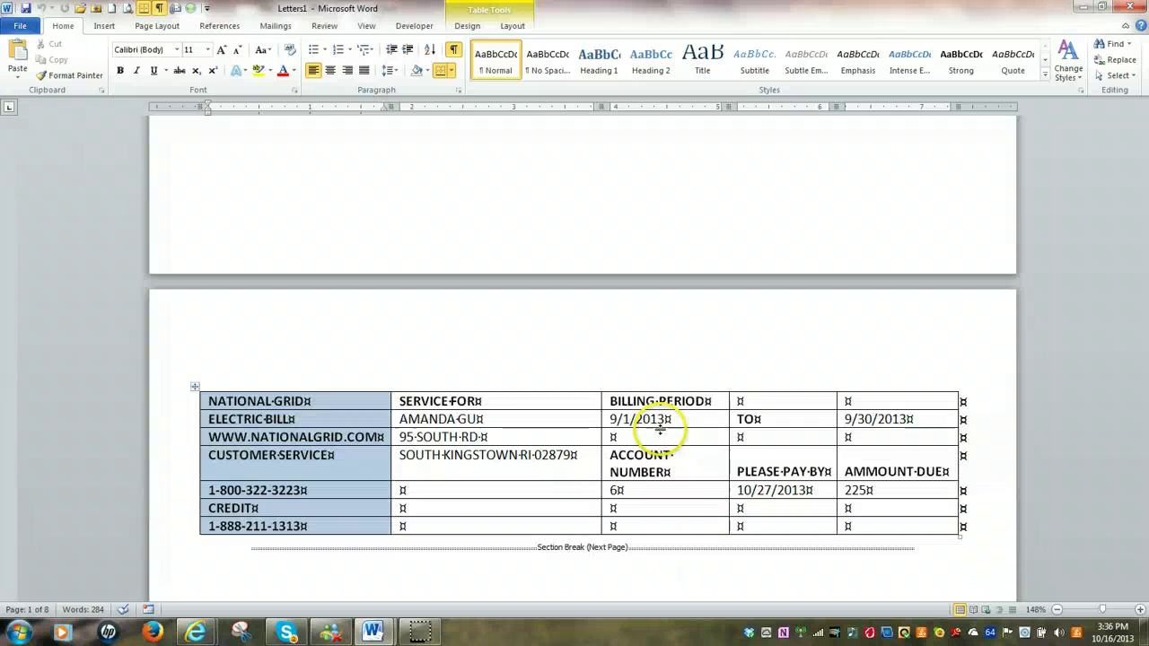
scroll(659, 428, down, 12)
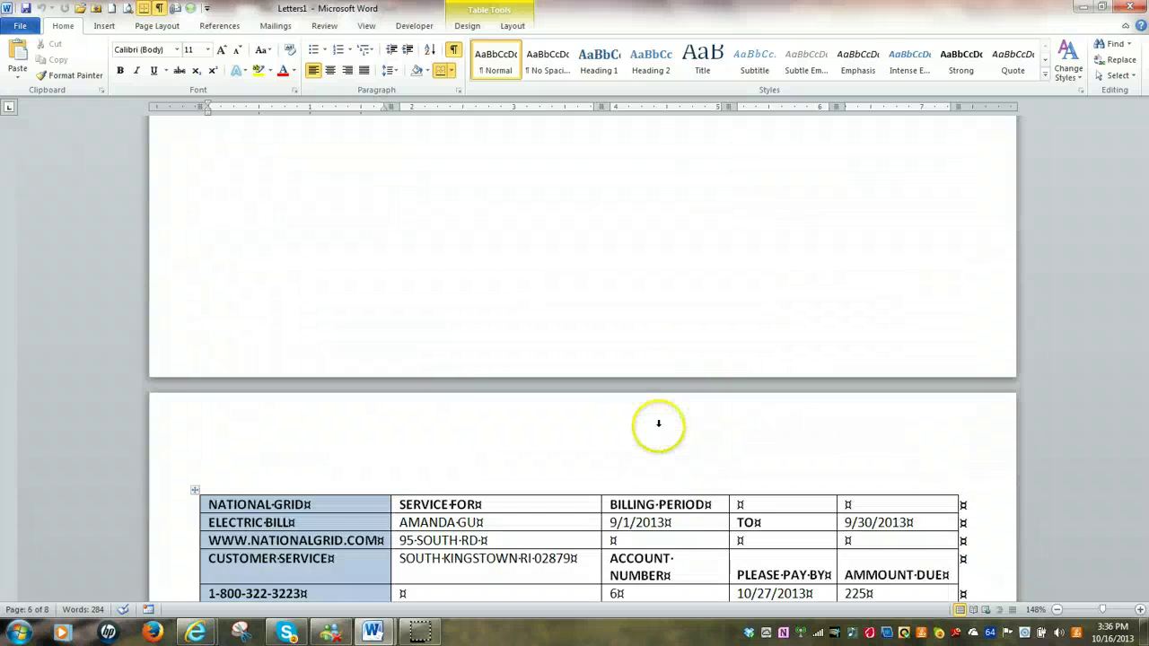
scroll(660, 428, down, 12)
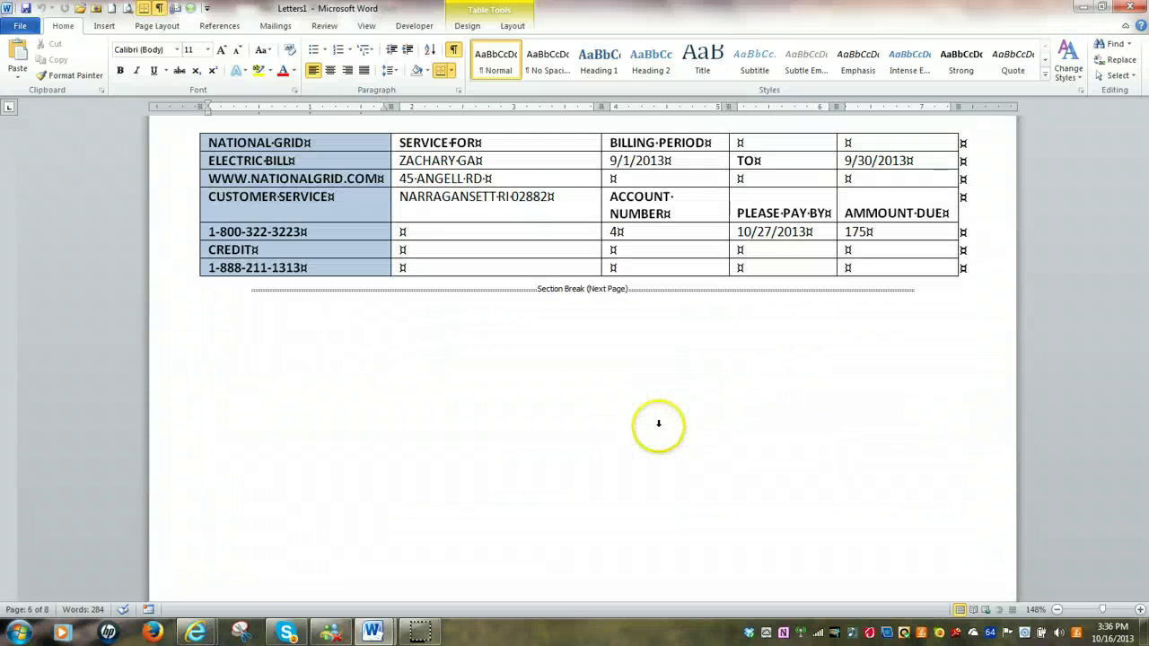
scroll(660, 428, down, 12)
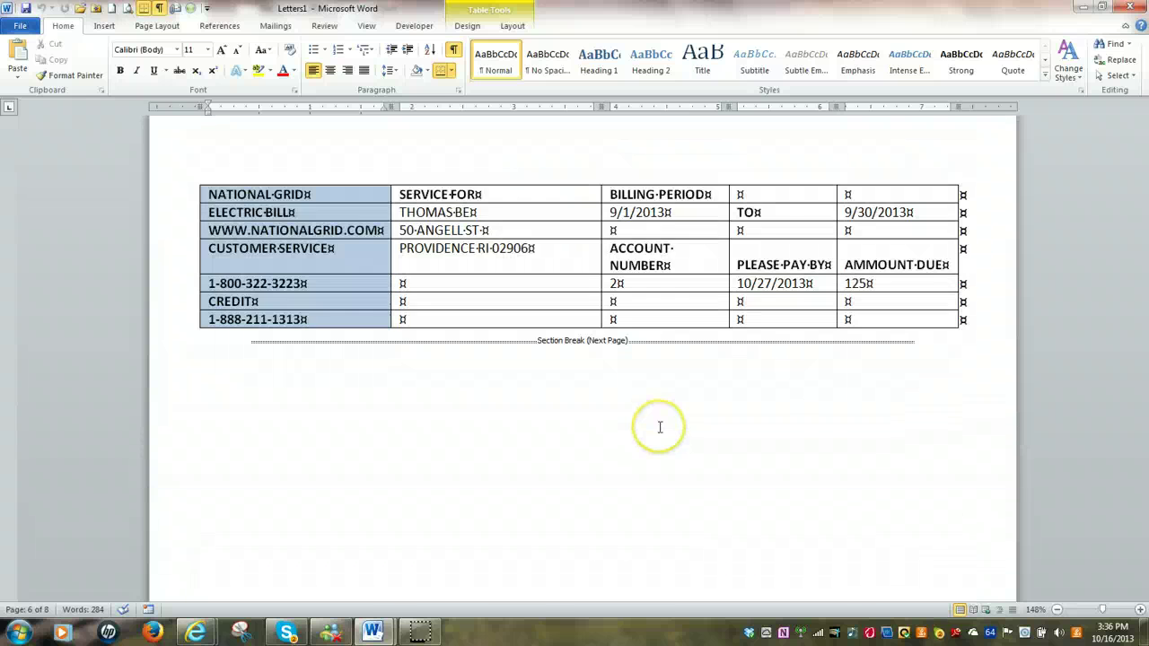
scroll(660, 427, down, 6)
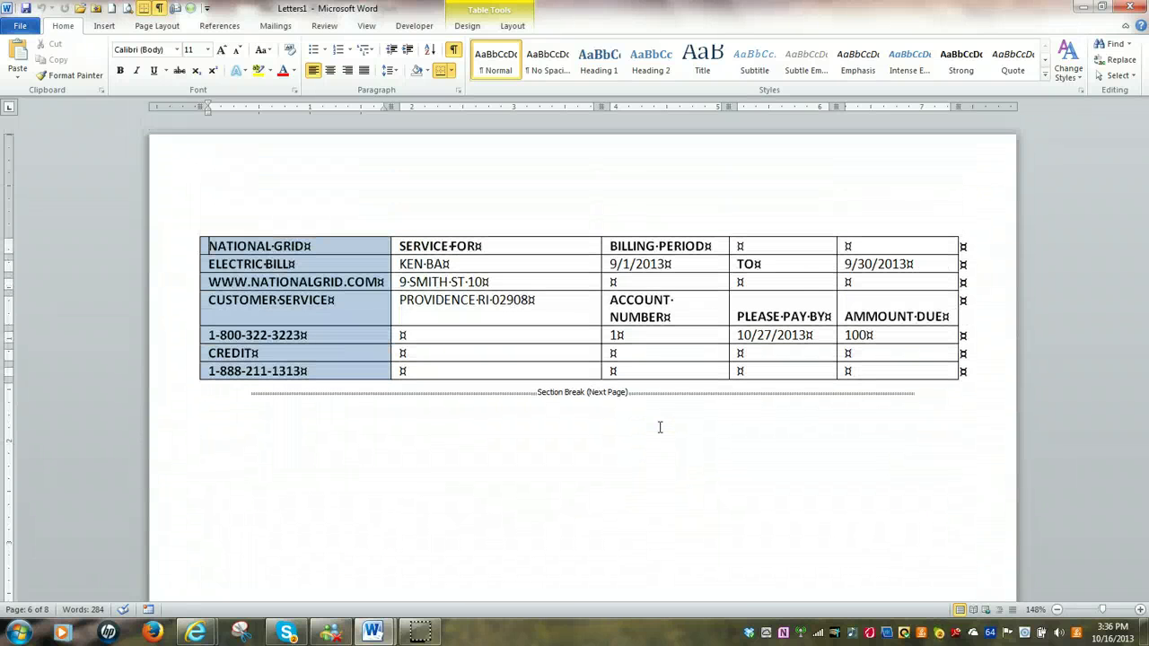